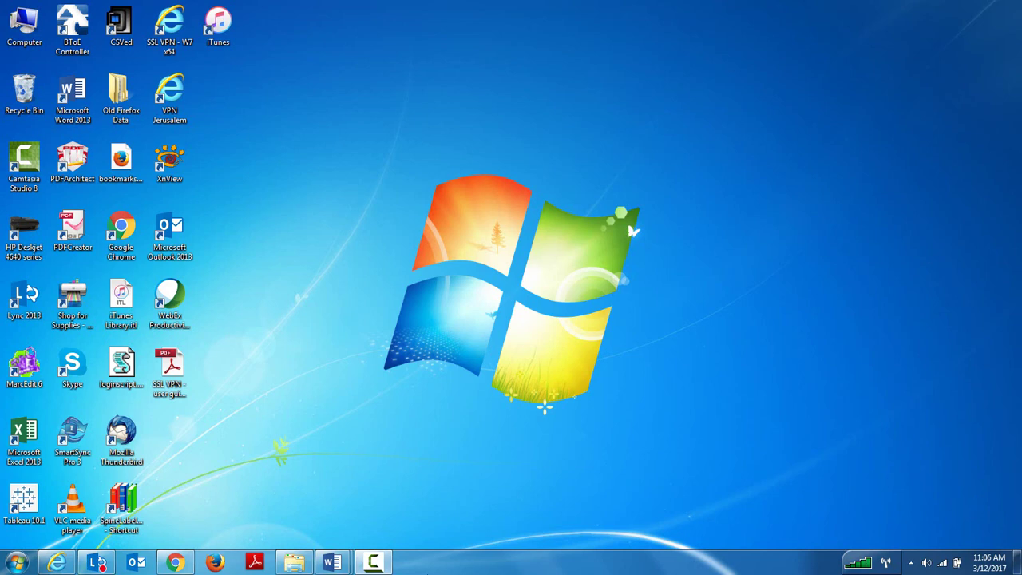
- Start Firefox and go to the OASIS test site at oasis-play.proquest.com
left_click(216, 563)
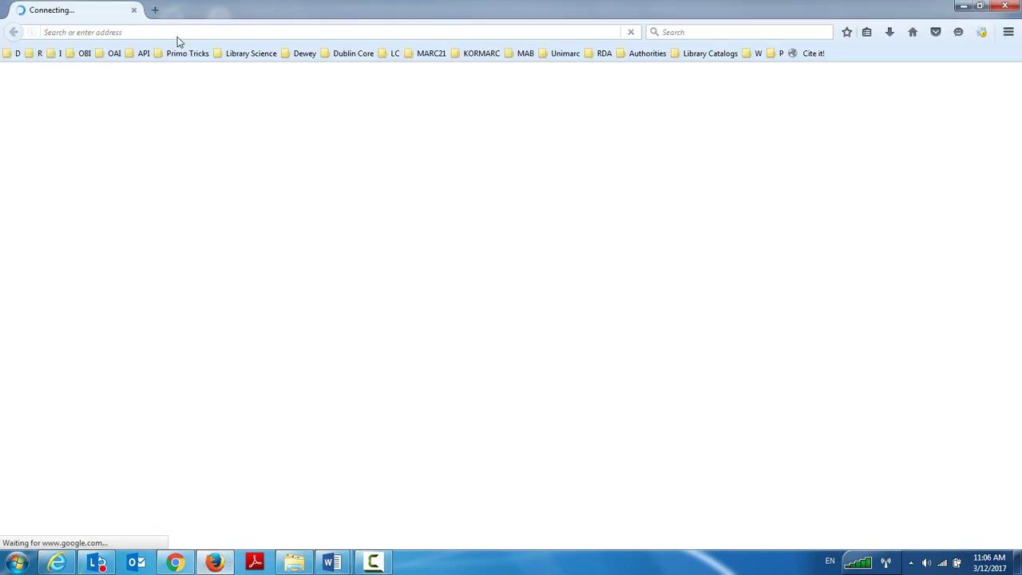
left_click(178, 32)
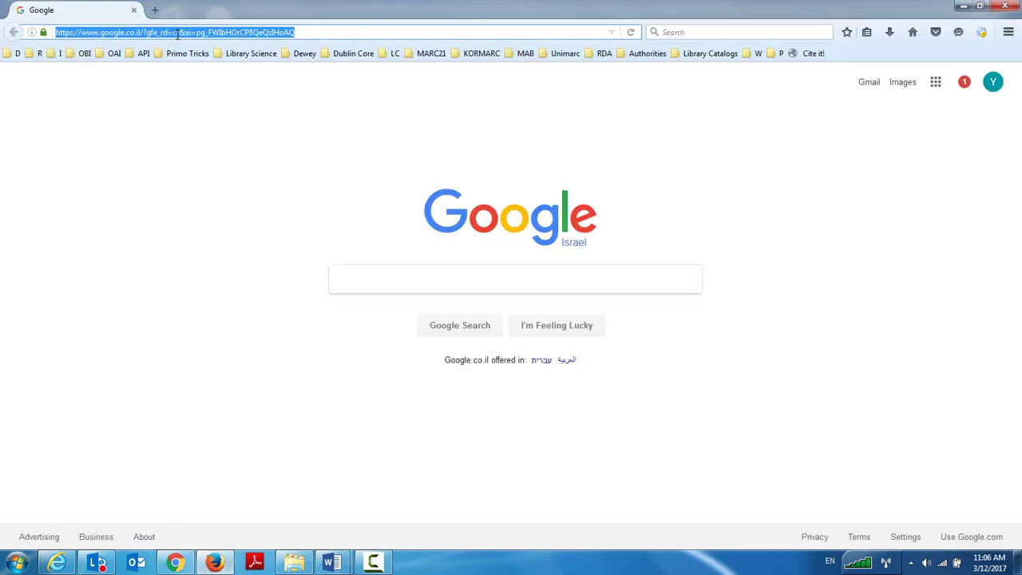
type("oasis-play.proquest.com/")
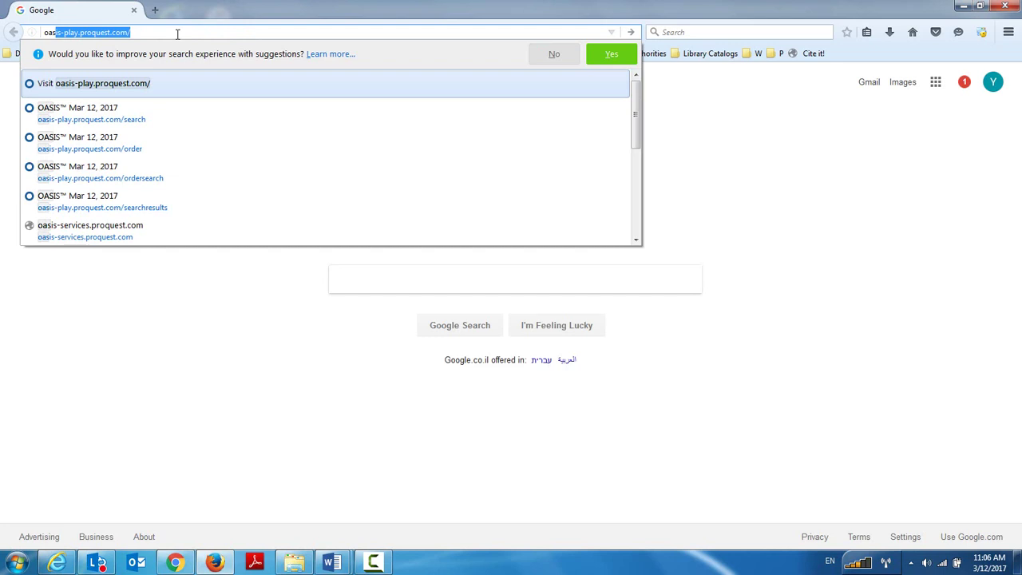
key("Return")
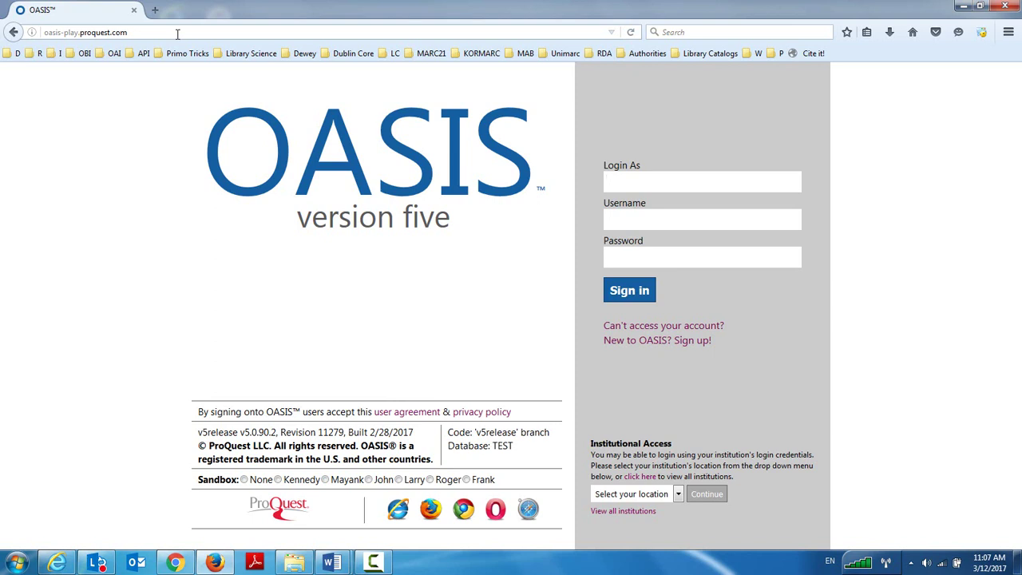
- Sign in to OASIS with the account's username and password
left_click(654, 221)
type("h")
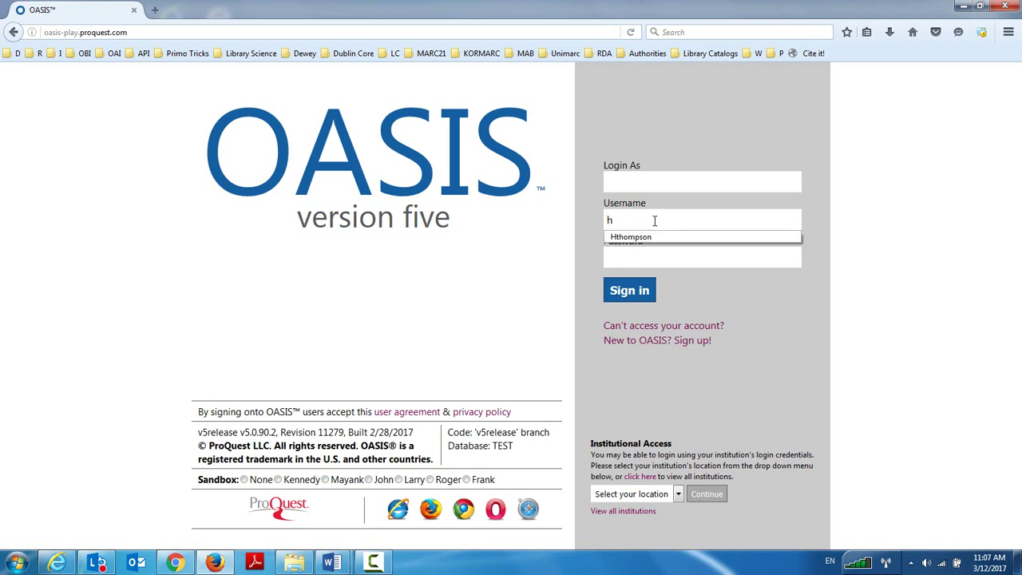
left_click(647, 237)
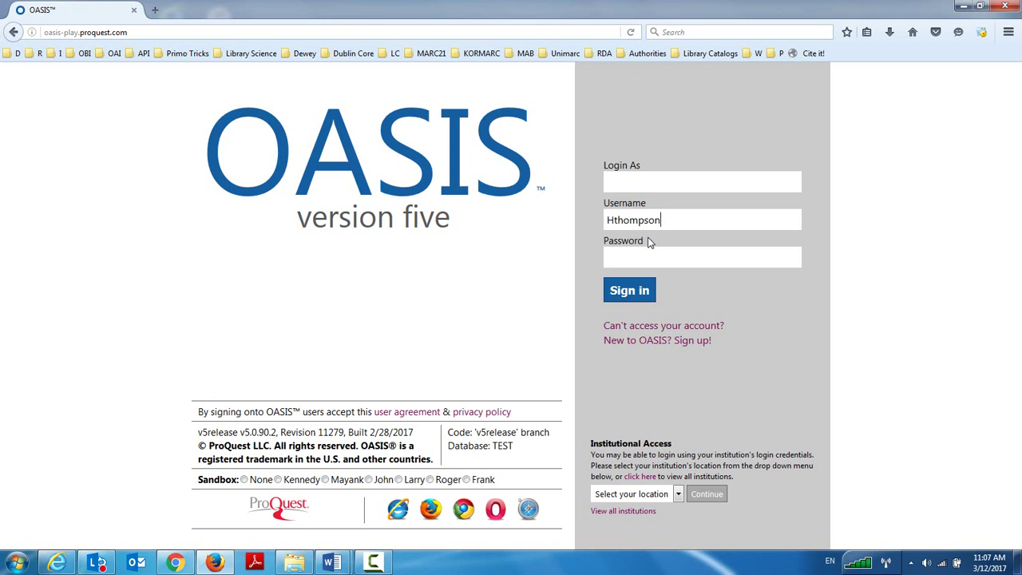
left_click(645, 258)
type("••••••••••••••")
left_click(641, 294)
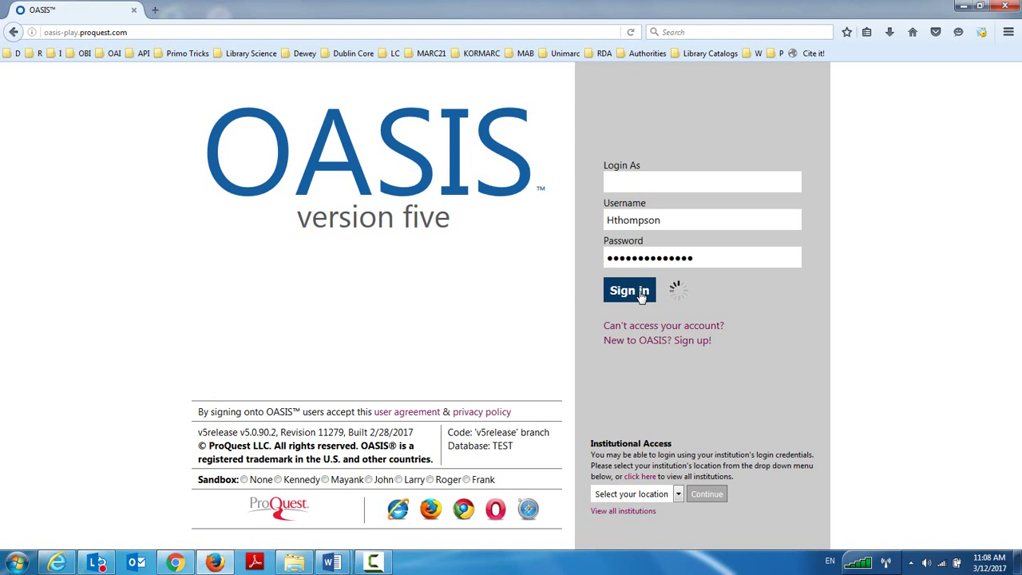
- Open the bookmarked NA02 Demo Alma - Alma U site in a new tab, log in with the saved all-NA-demos login, and dismiss the service notice
left_click(158, 10)
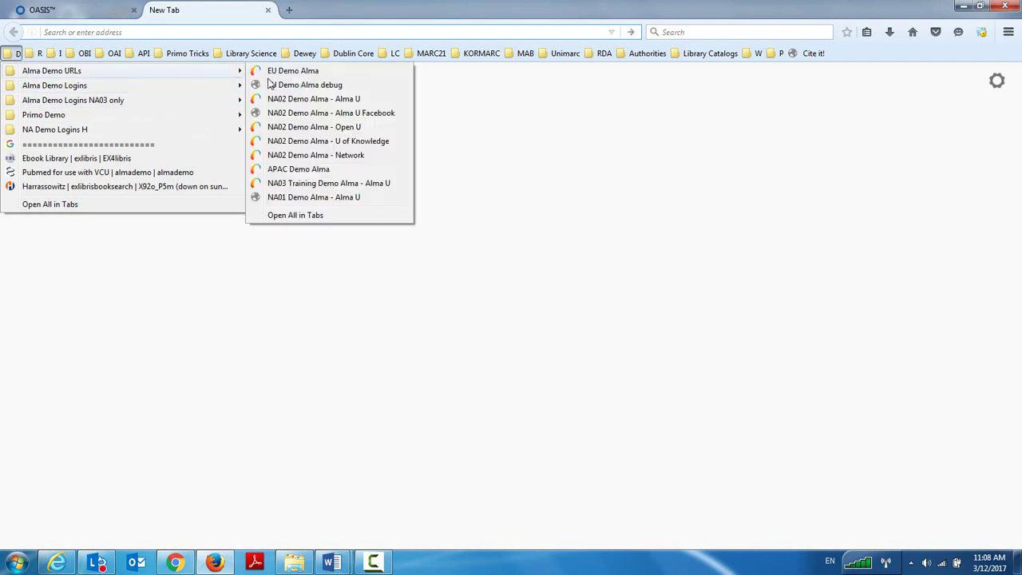
left_click(291, 101)
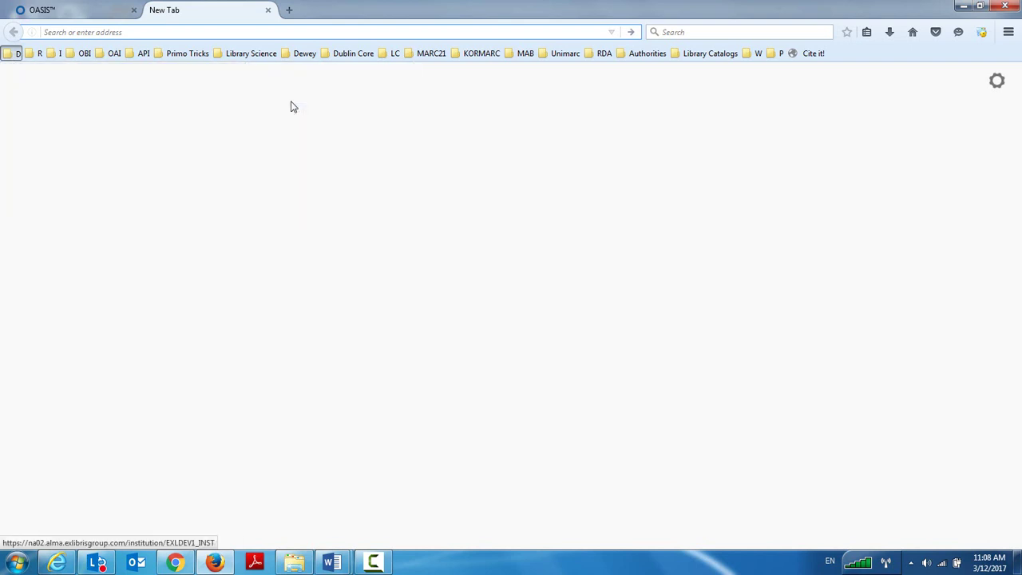
left_click(12, 53)
mouse_move(212, 87)
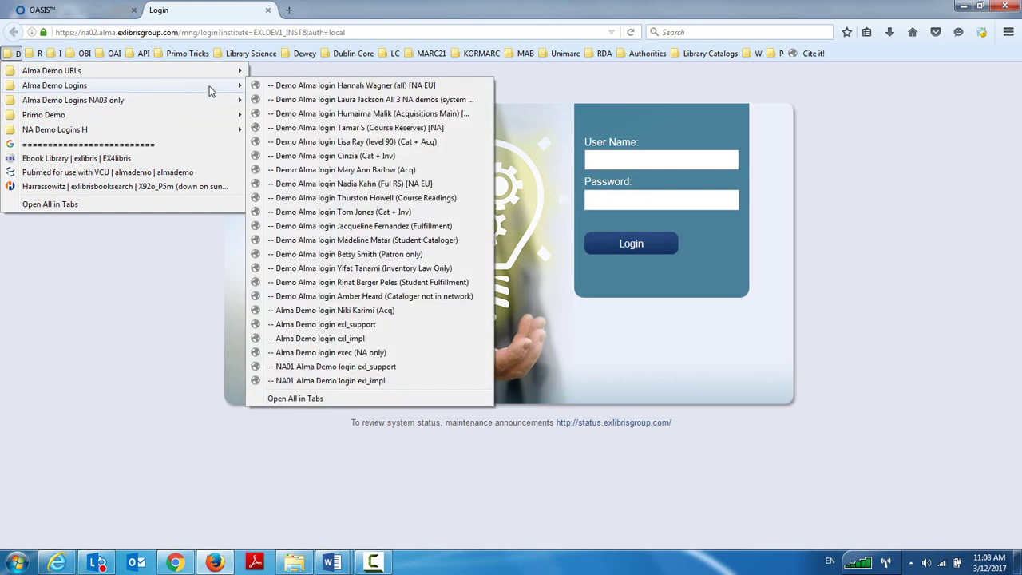
left_click(277, 99)
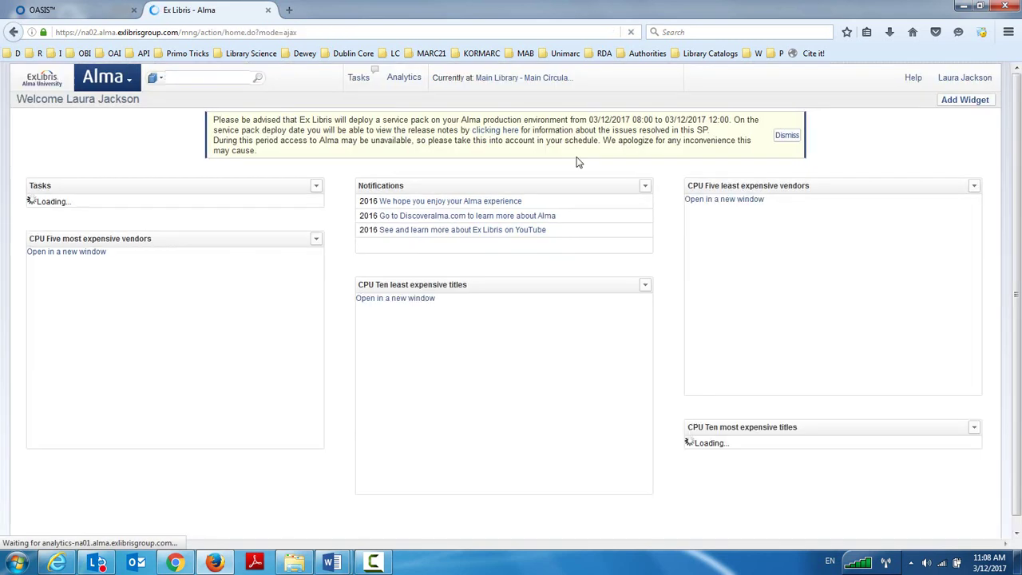
left_click(786, 136)
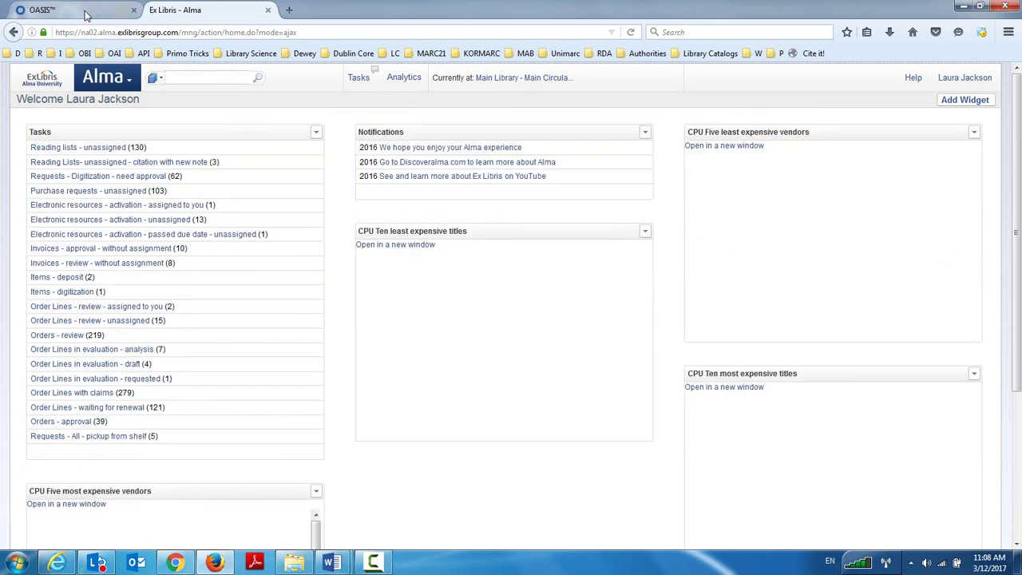
- Return to OASIS, continue to Version 5 Play, and open the Firm/Approval Orders search
left_click(86, 13)
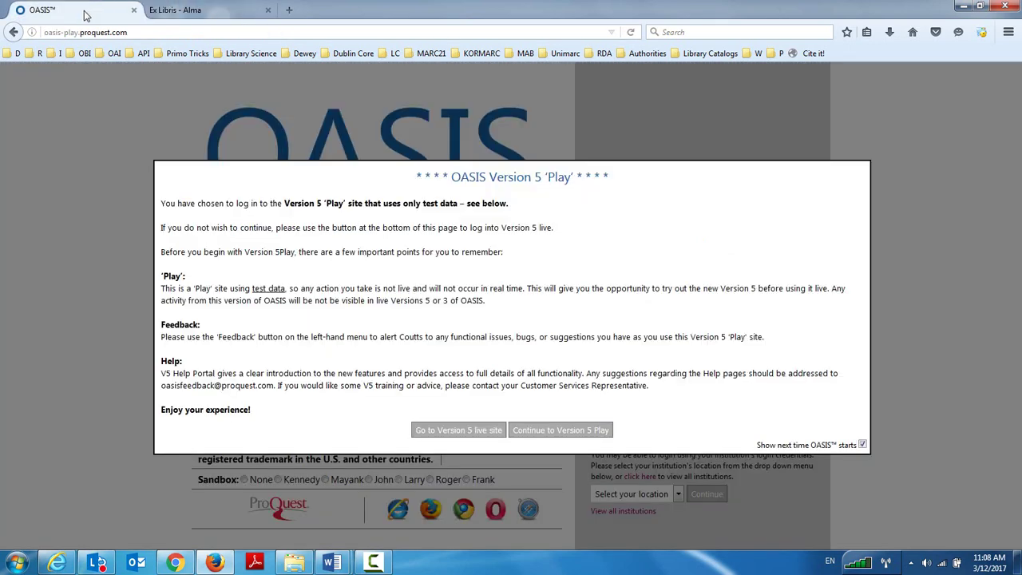
left_click(590, 432)
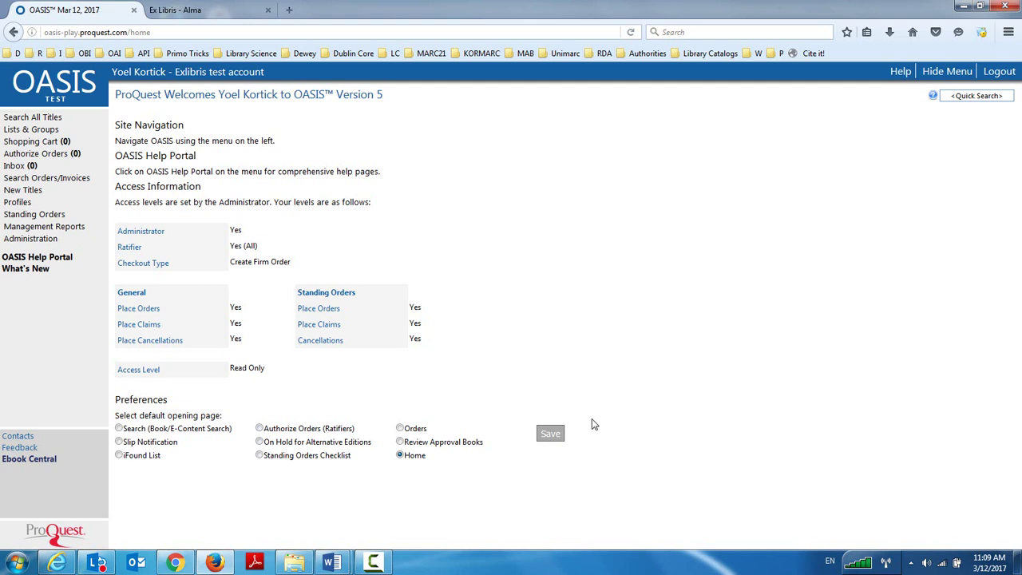
left_click(37, 180)
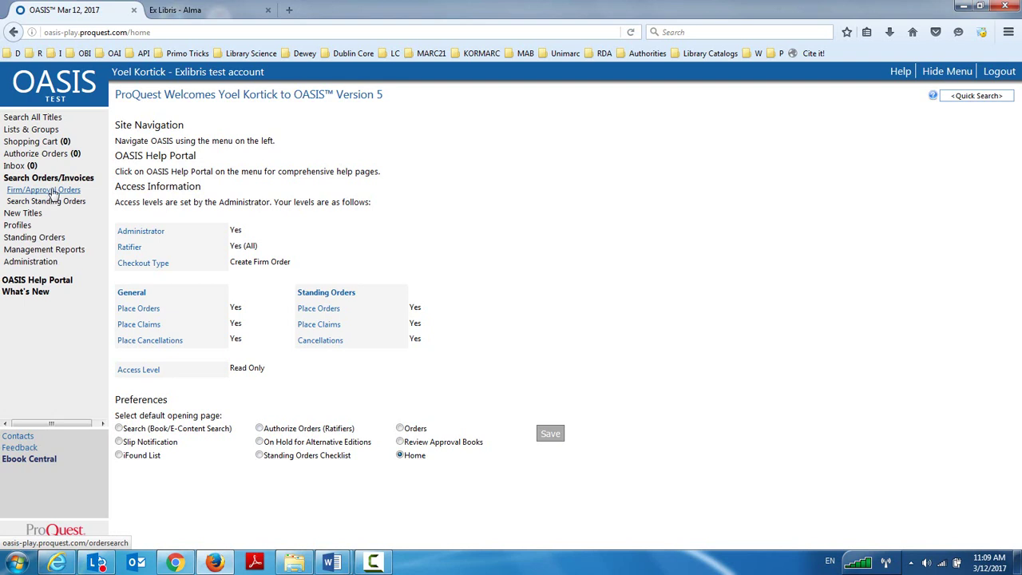
left_click(51, 193)
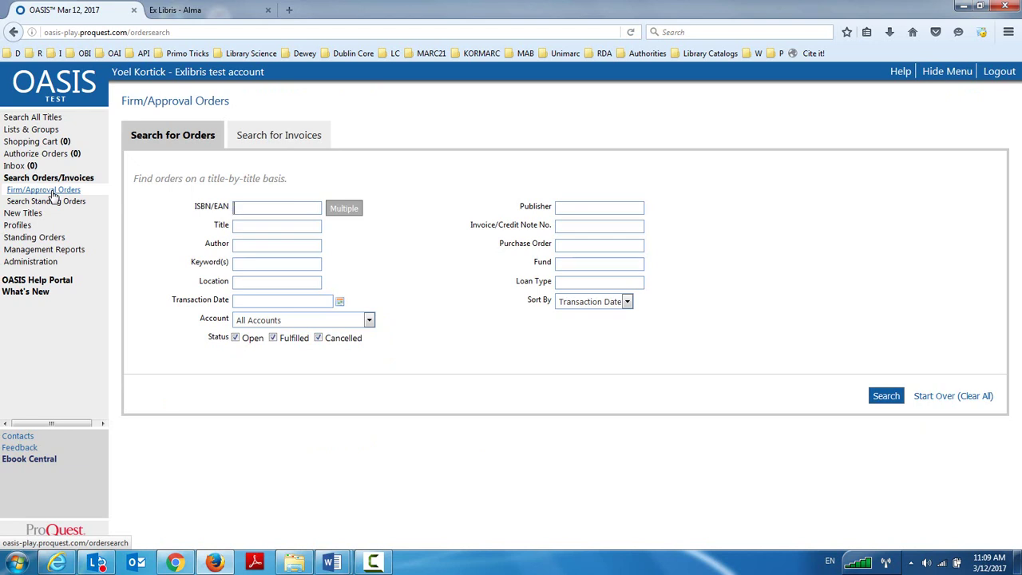
- Search the firm/approval orders for the title word "ladies" and look through the listed orders
left_click(288, 225)
type("ladies")
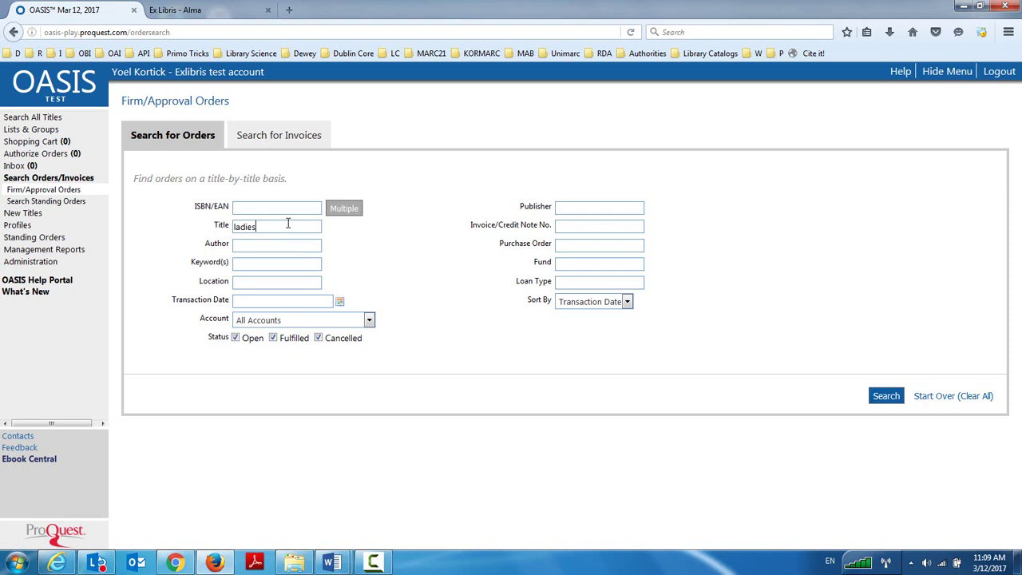
key("Return")
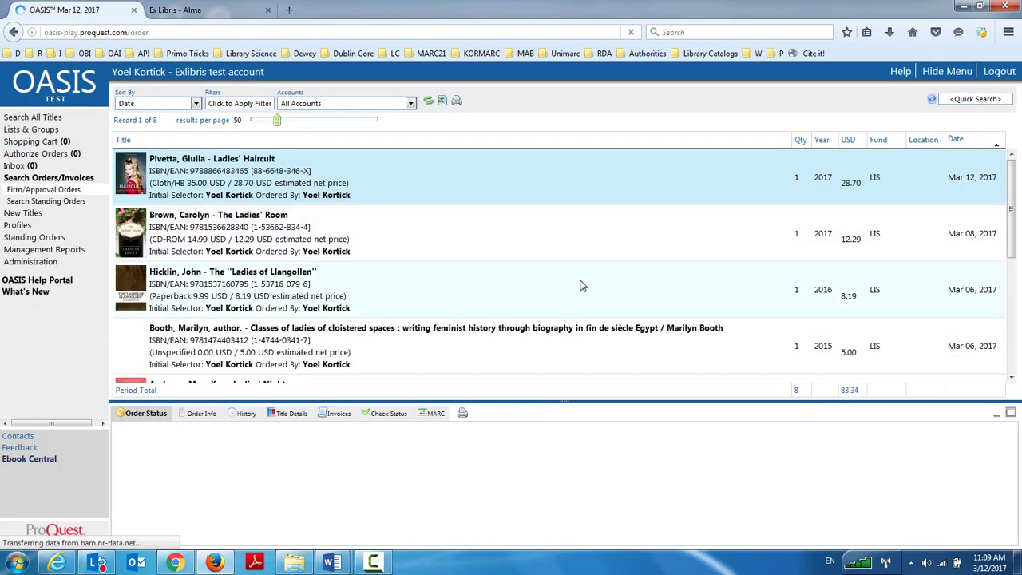
scroll(582, 285, "down", 3)
scroll(581, 285, "down", 1)
- Search all OASIS titles for "library science" in the title
left_click(44, 118)
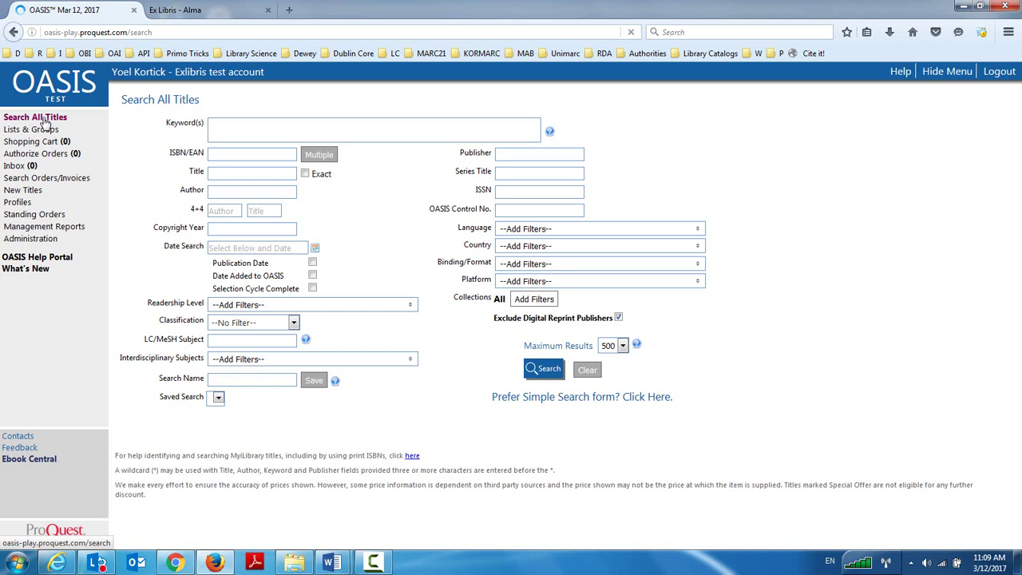
left_click(266, 172)
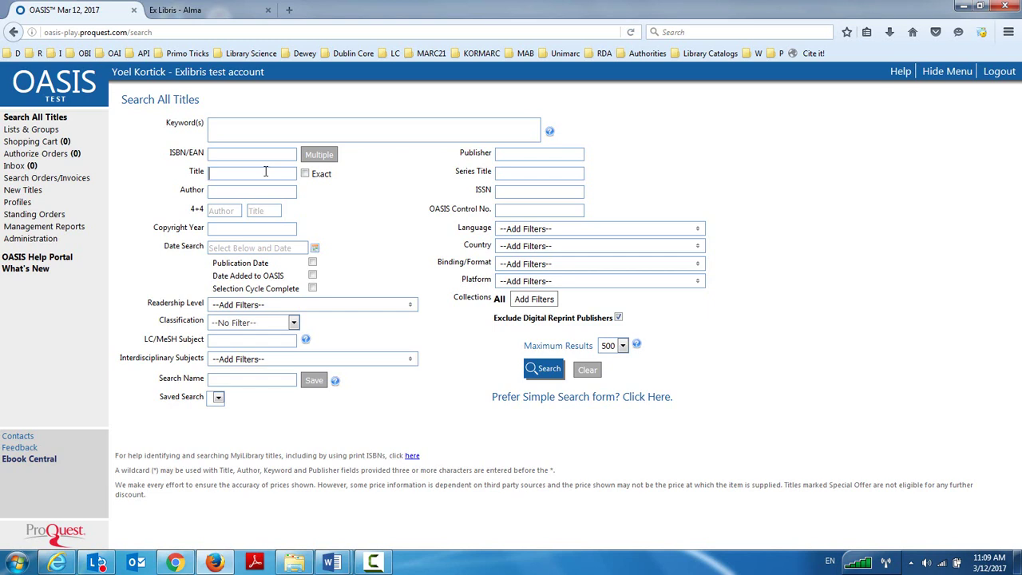
type("library science")
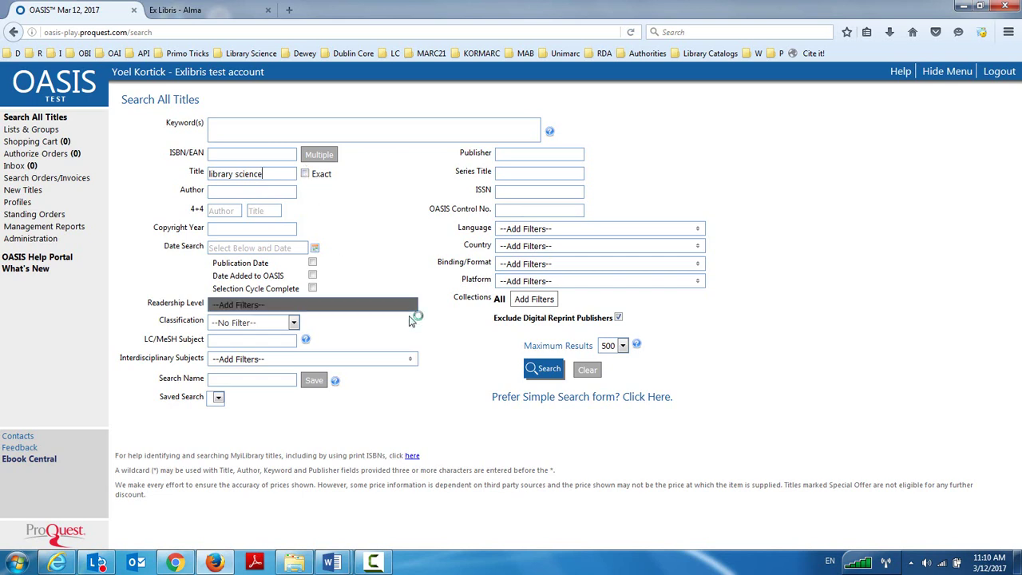
left_click(543, 372)
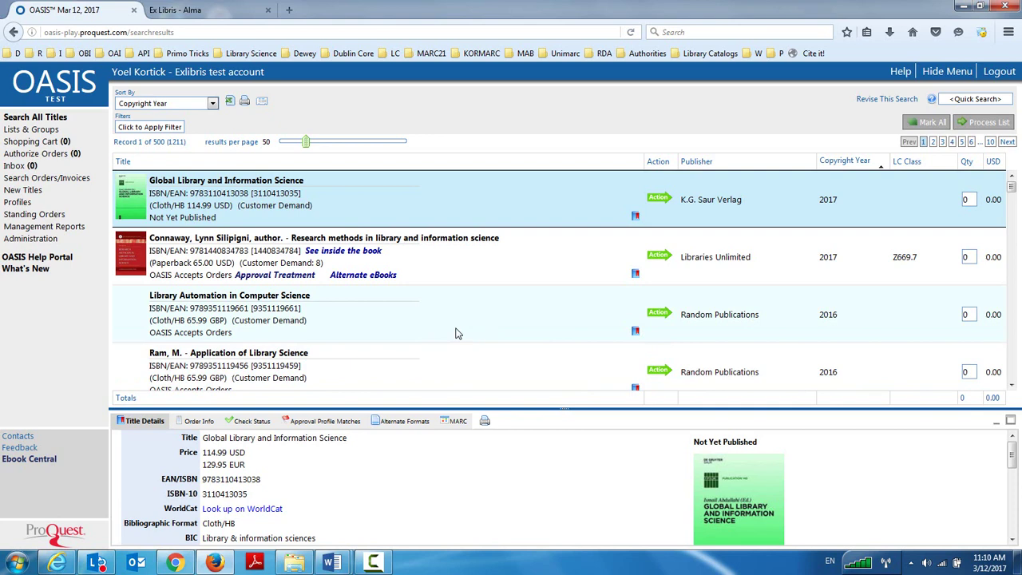
scroll(456, 334, "down", 3)
scroll(495, 331, "down", 2)
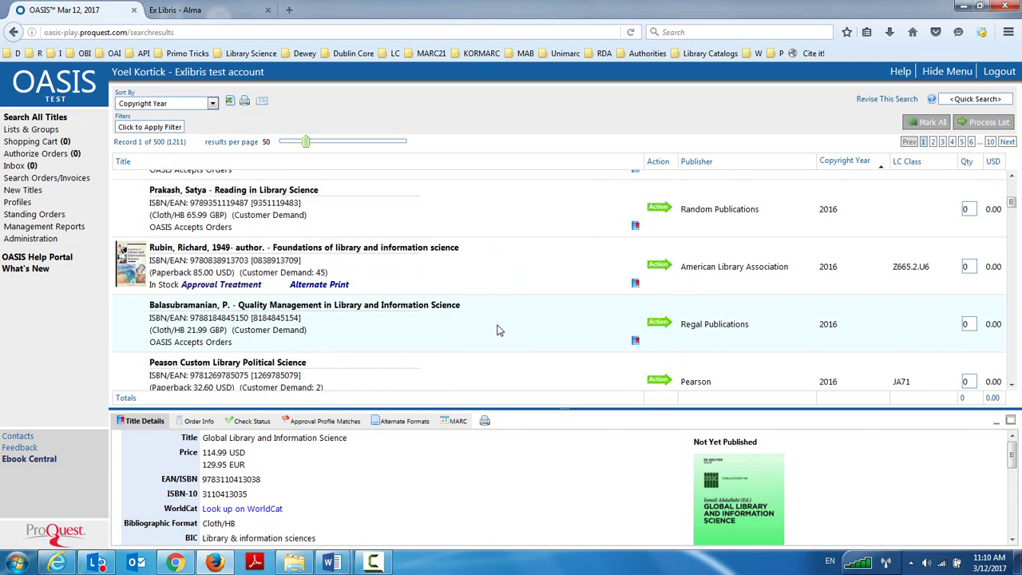
double_click(205, 317)
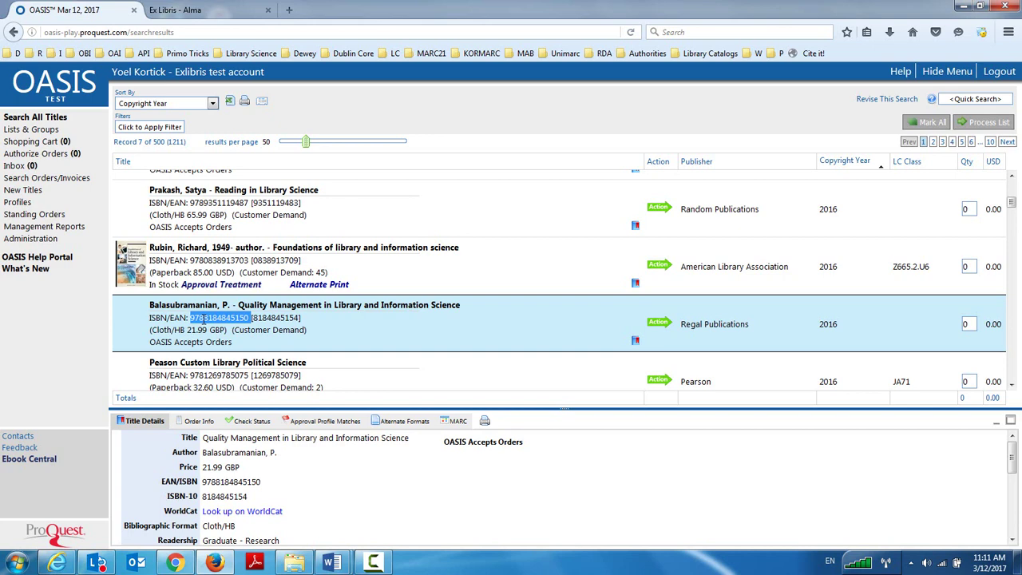
left_click(212, 15)
left_click(222, 75)
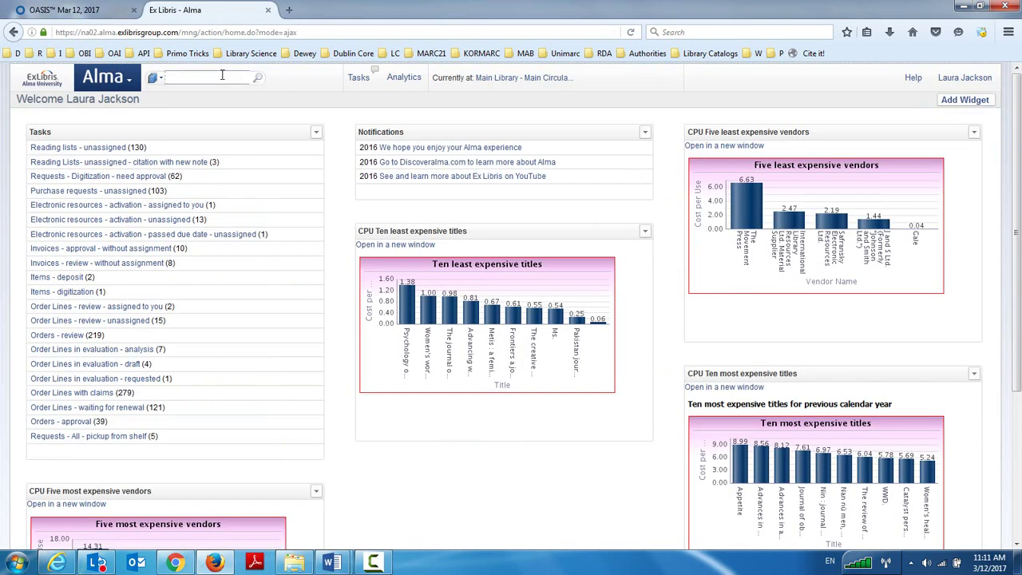
key("ctrl+v")
key("Return")
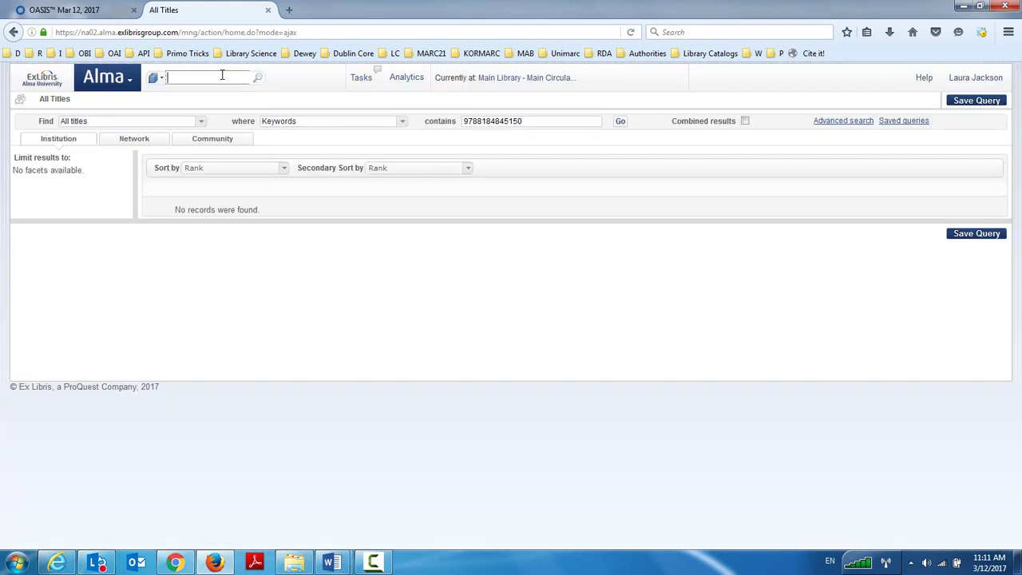
- Copy the title "Quality Management in Library and Information Science" from OASIS and run an Alma keyword search for it
left_click(67, 9)
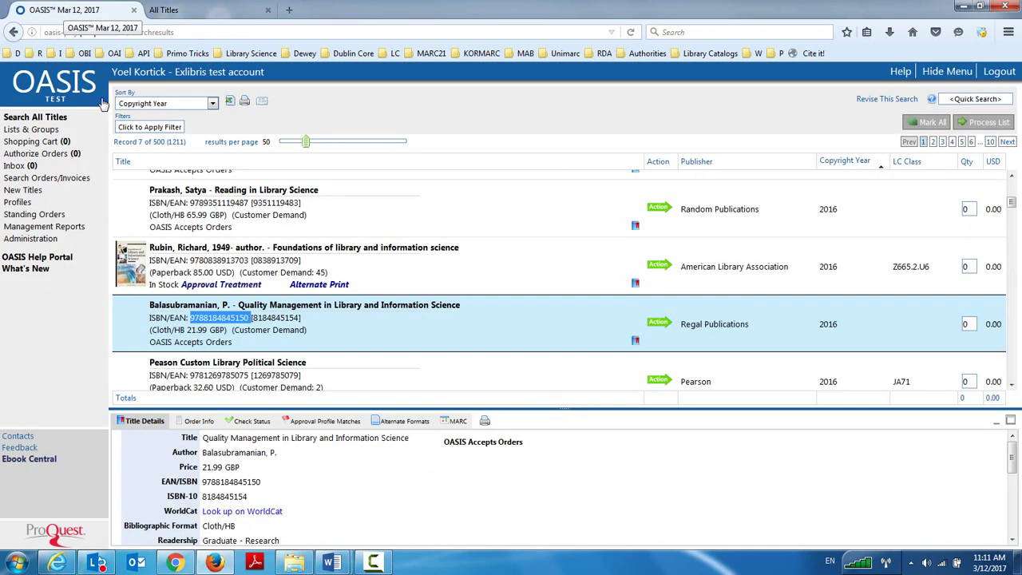
left_click(451, 312)
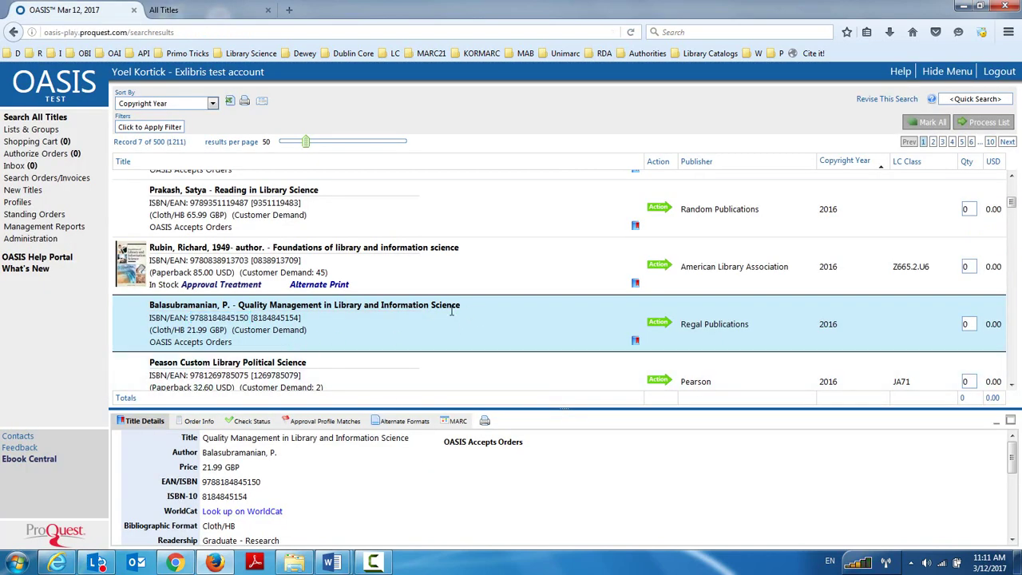
left_click_drag(451, 311, 240, 308)
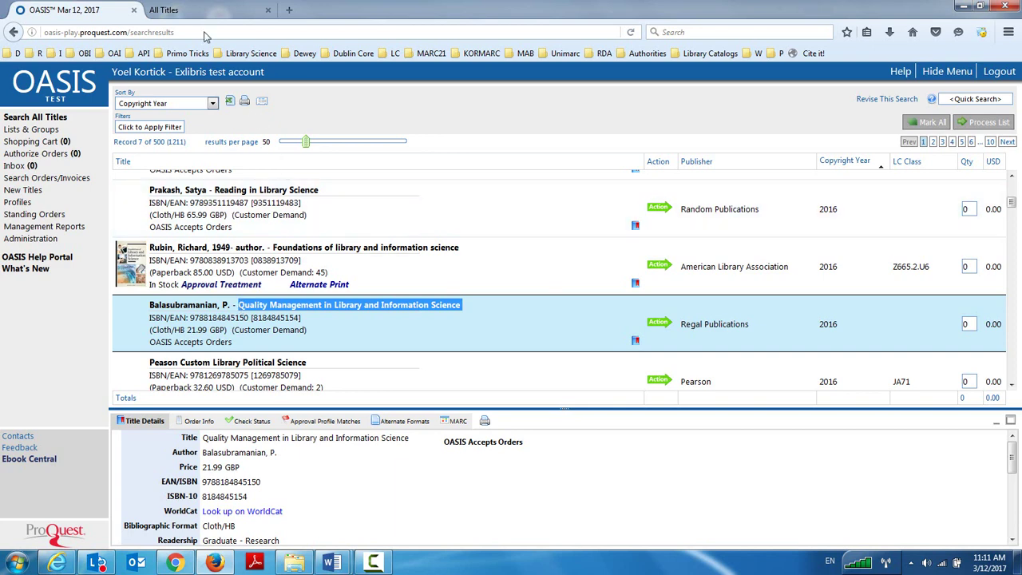
left_click(199, 11)
key("ctrl+a")
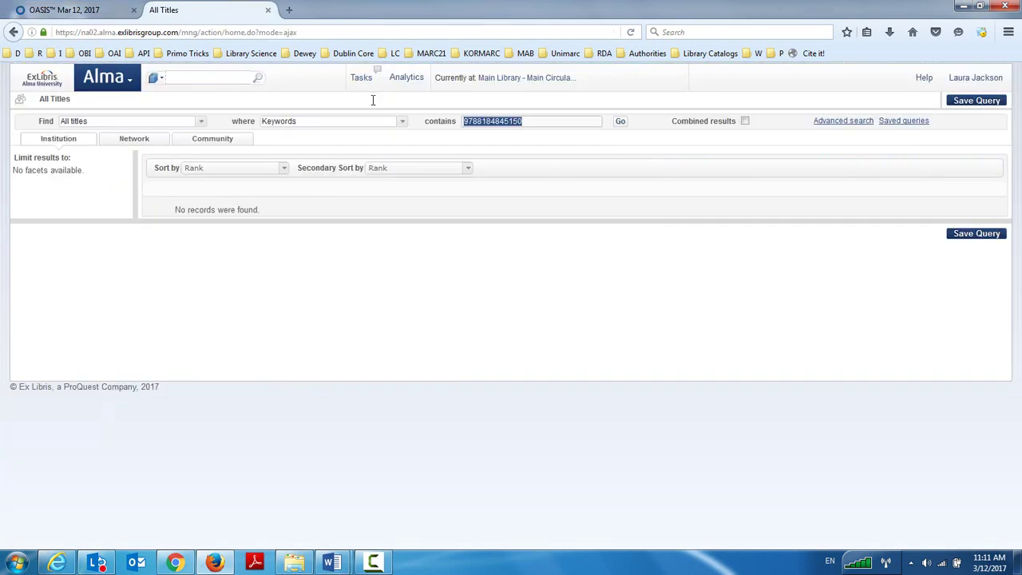
key("ctrl+v")
key("Return")
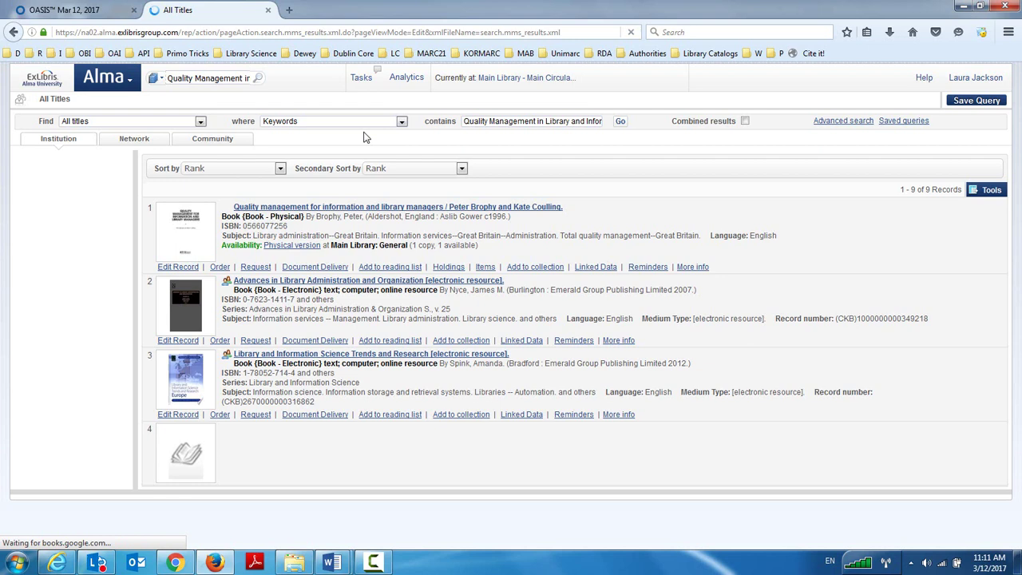
- Repeat the Alma search for the copied title using the Title index instead of Keywords
left_click(357, 121)
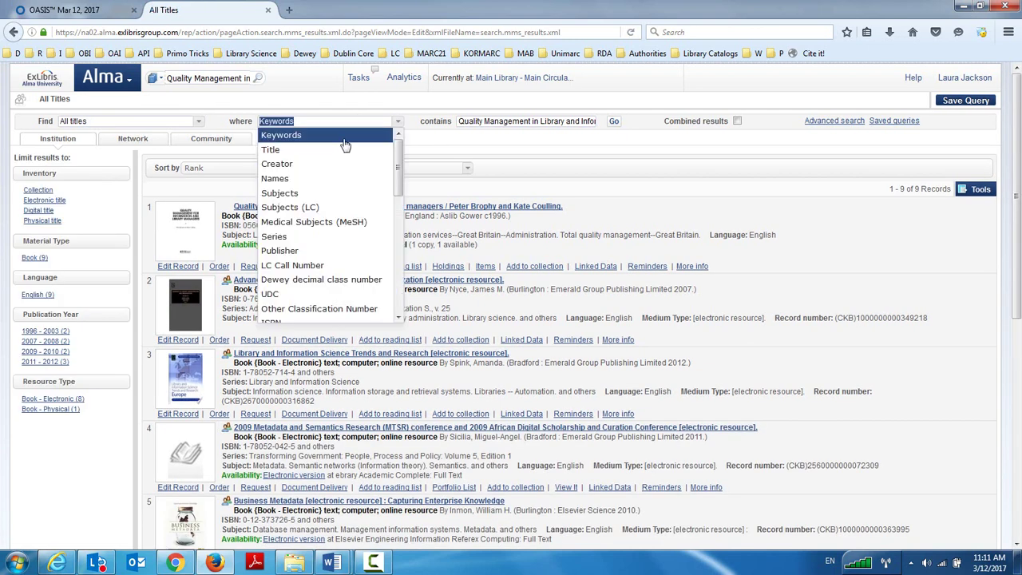
left_click(338, 149)
left_click(615, 122)
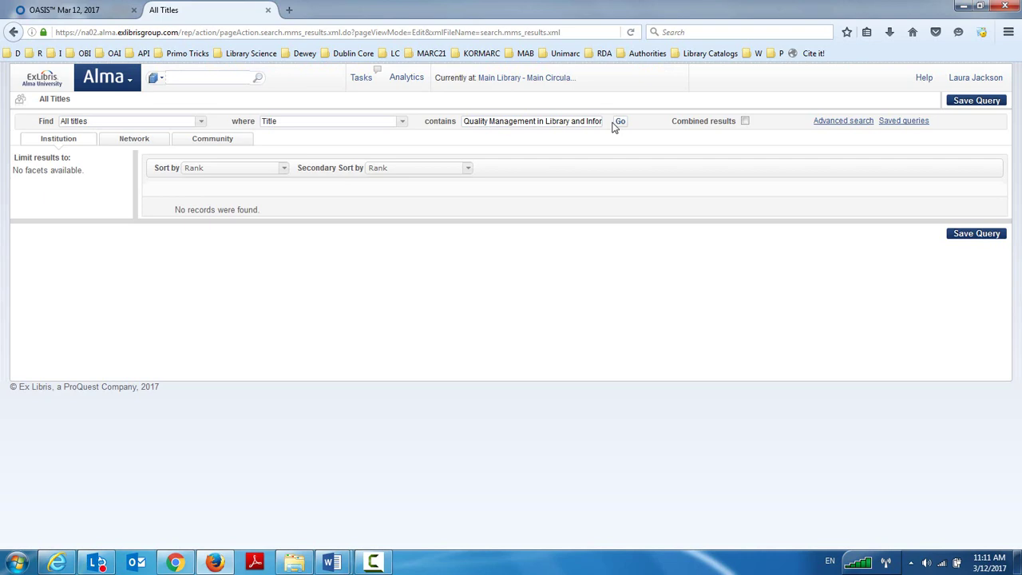
- Switch to OASIS and save order info for "Quality Management in Library and Information Science" with owner Main Library and fund LIS
left_click(46, 12)
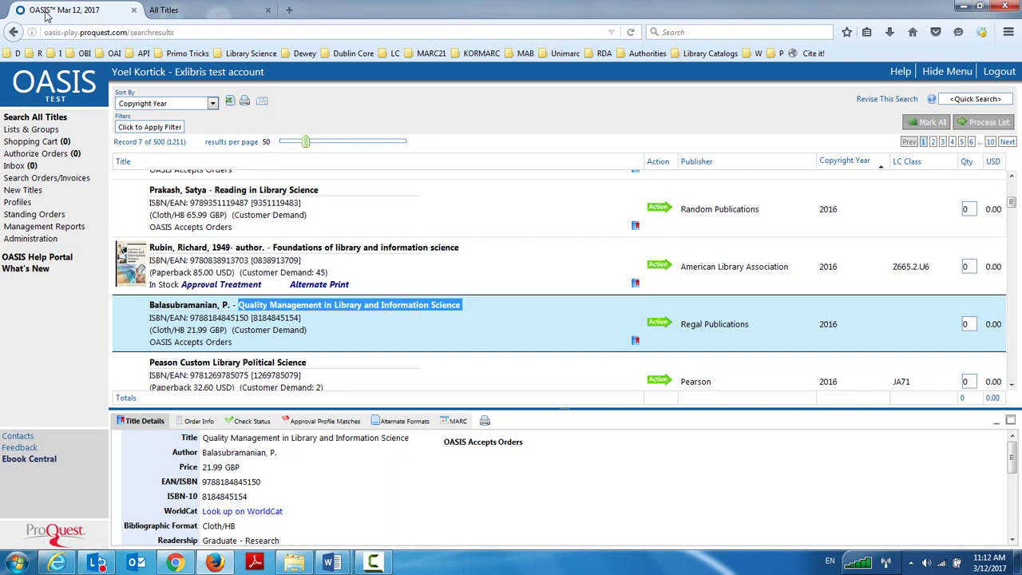
left_click(658, 324)
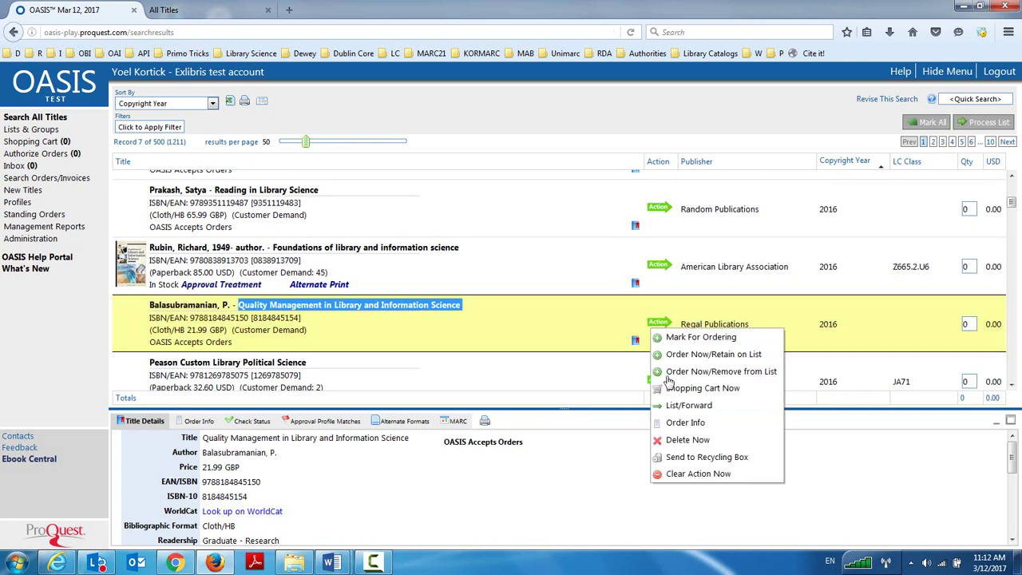
left_click(685, 422)
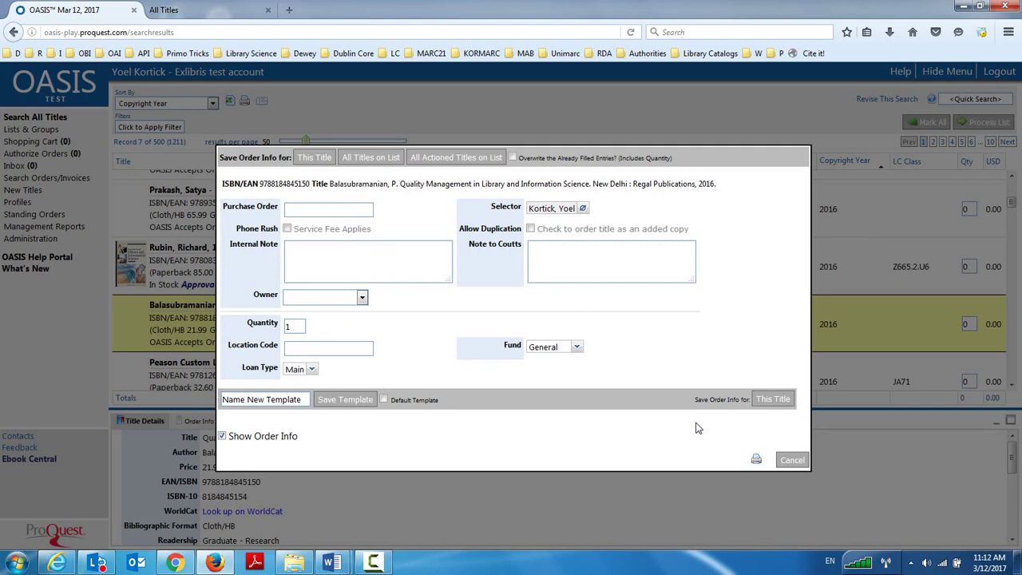
left_click(361, 298)
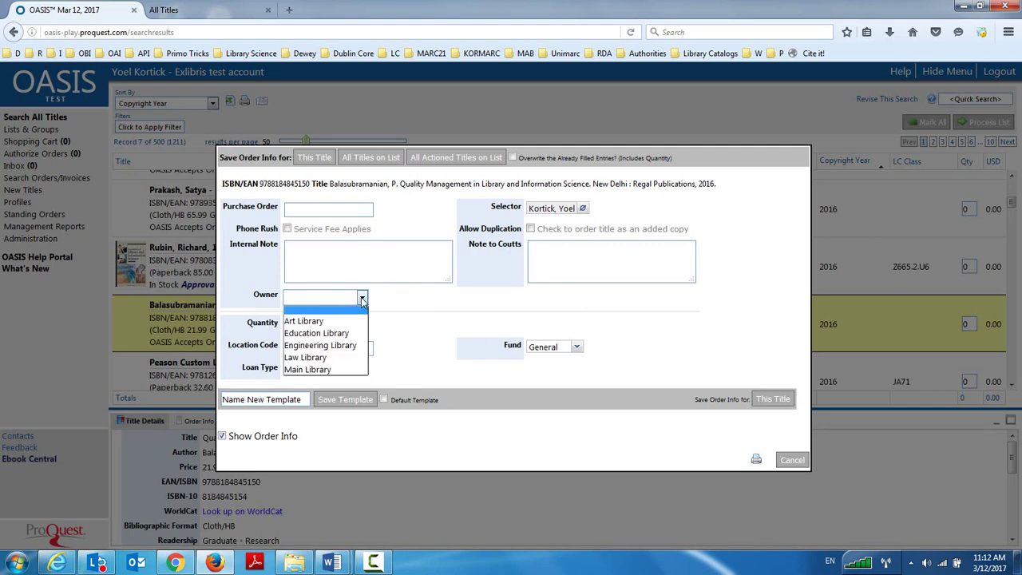
left_click(314, 372)
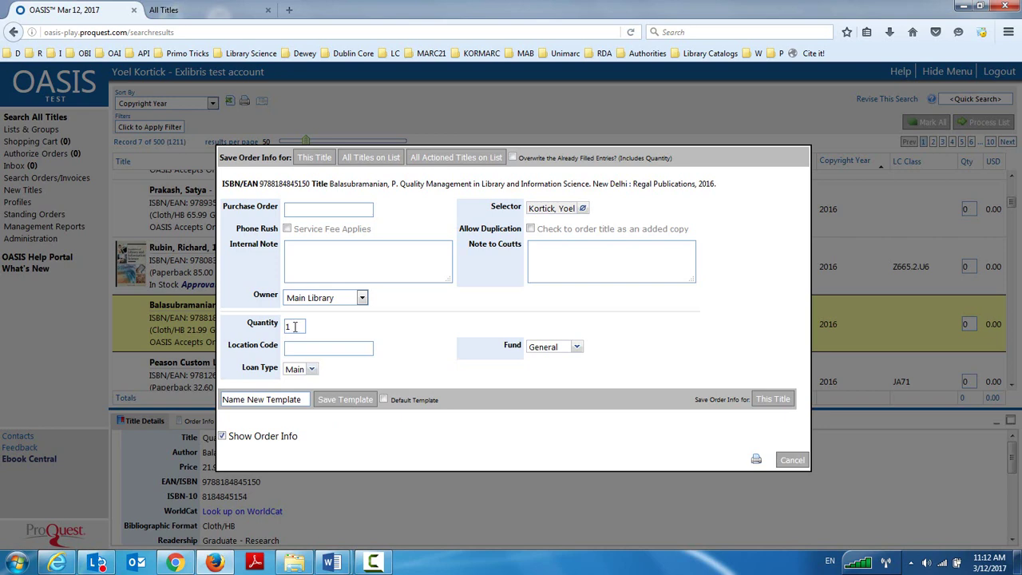
left_click(561, 347)
left_click(554, 393)
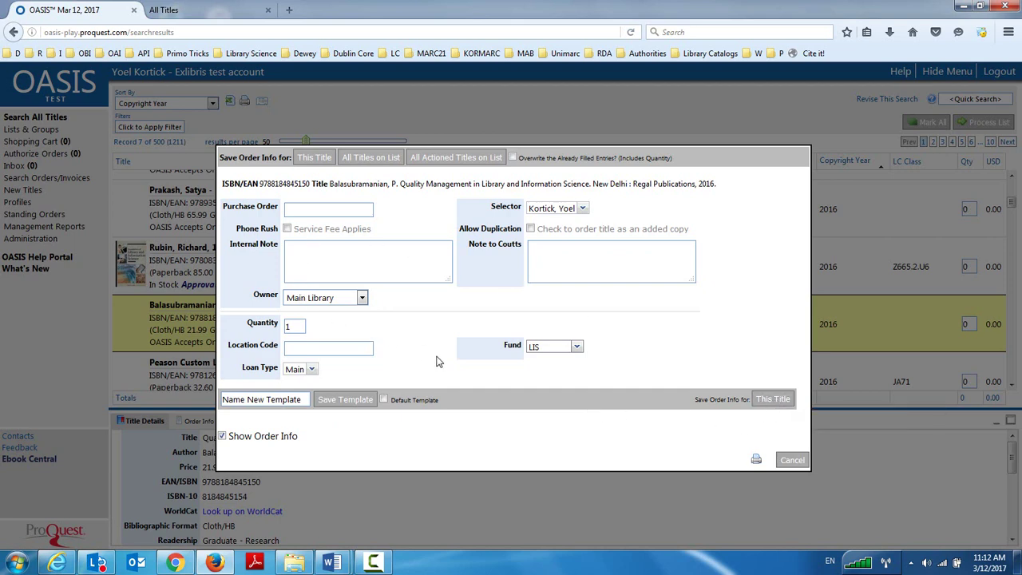
left_click(363, 299)
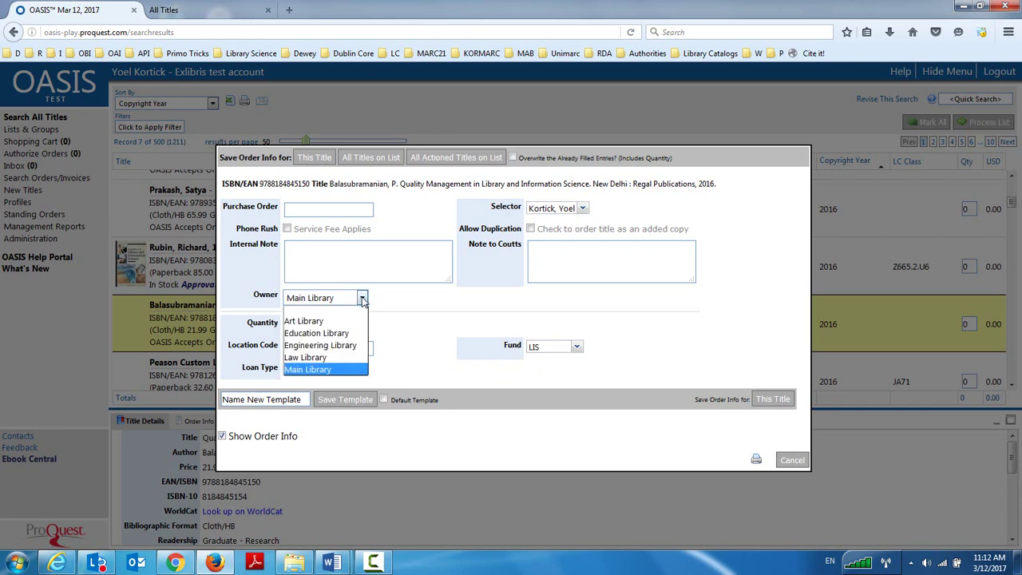
left_click(317, 370)
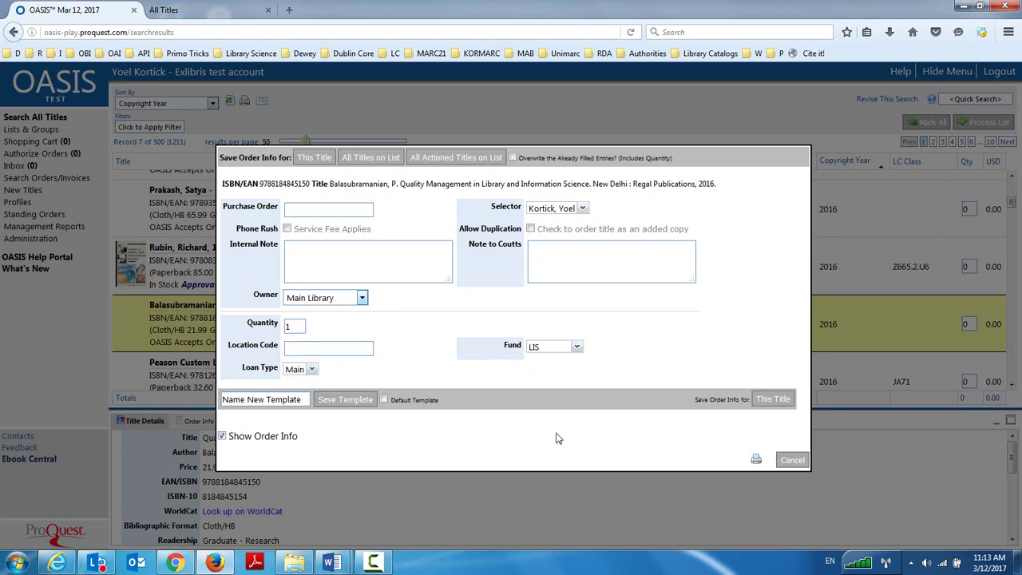
left_click(772, 401)
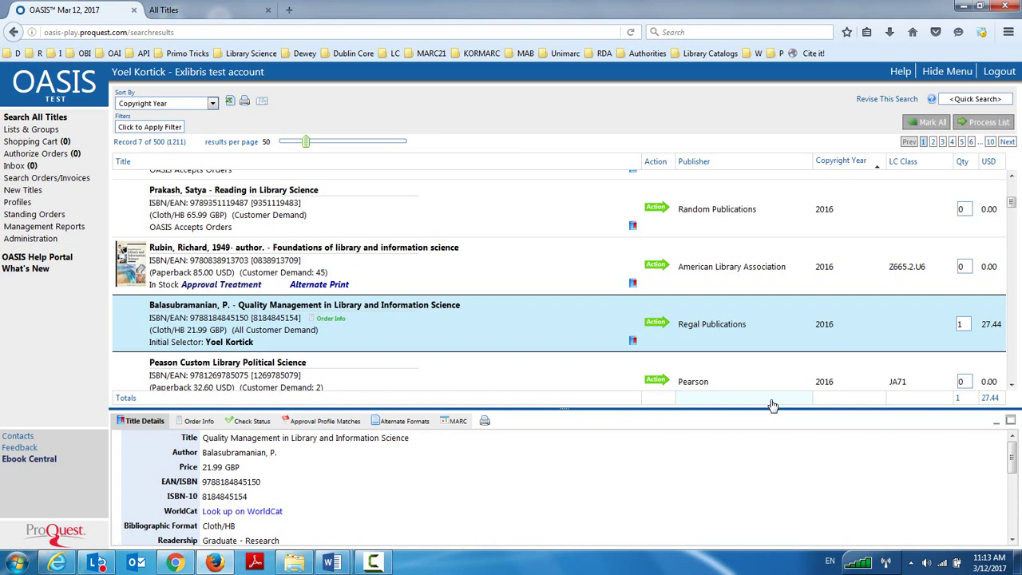
- Mark "Quality Management in Library and Information Science" for ordering in the OASIS results
left_click(654, 323)
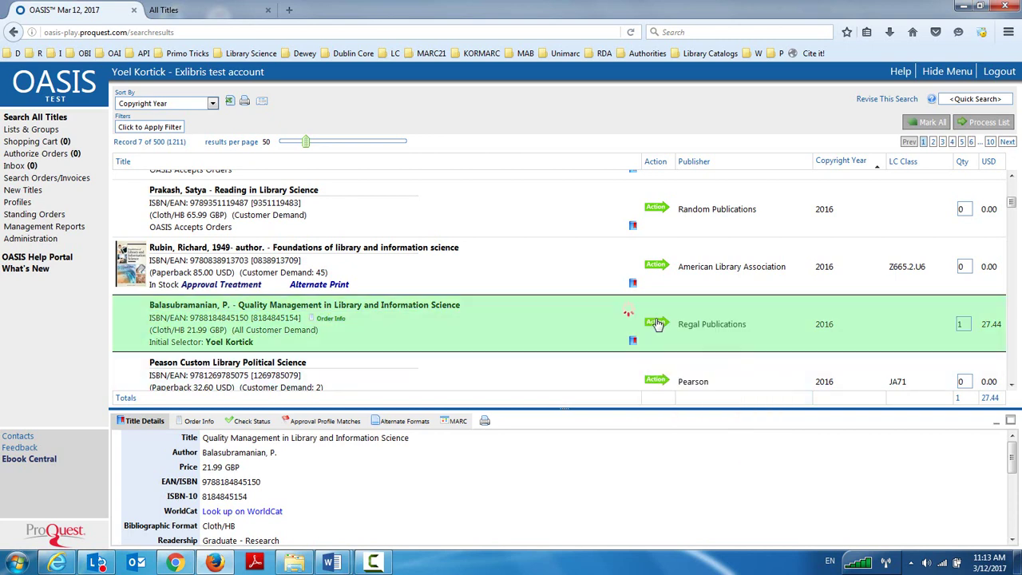
left_click(660, 331)
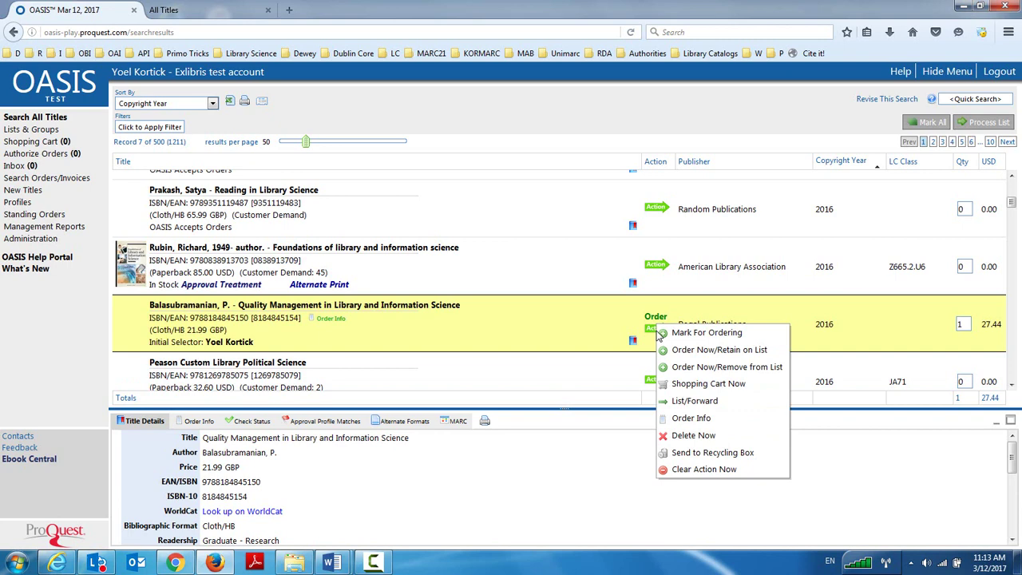
left_click(703, 334)
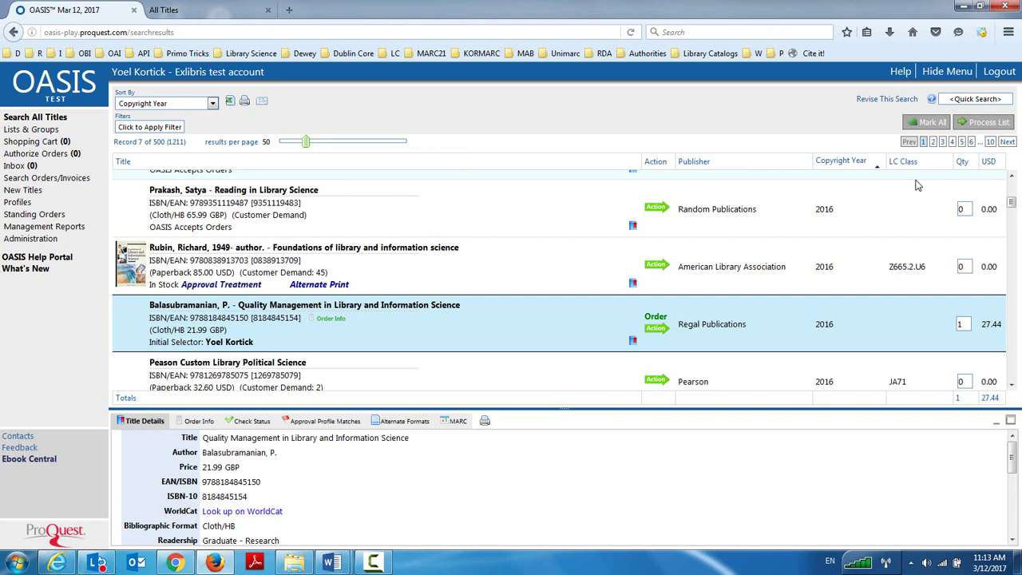
- Process the list by checking out the marked title with Create Firm Orders
left_click(980, 126)
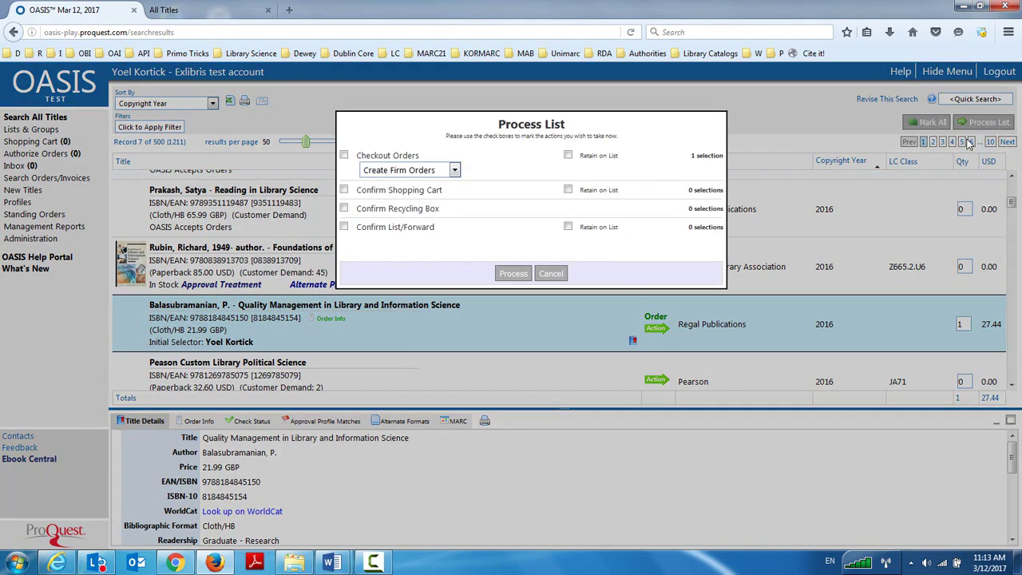
left_click(343, 156)
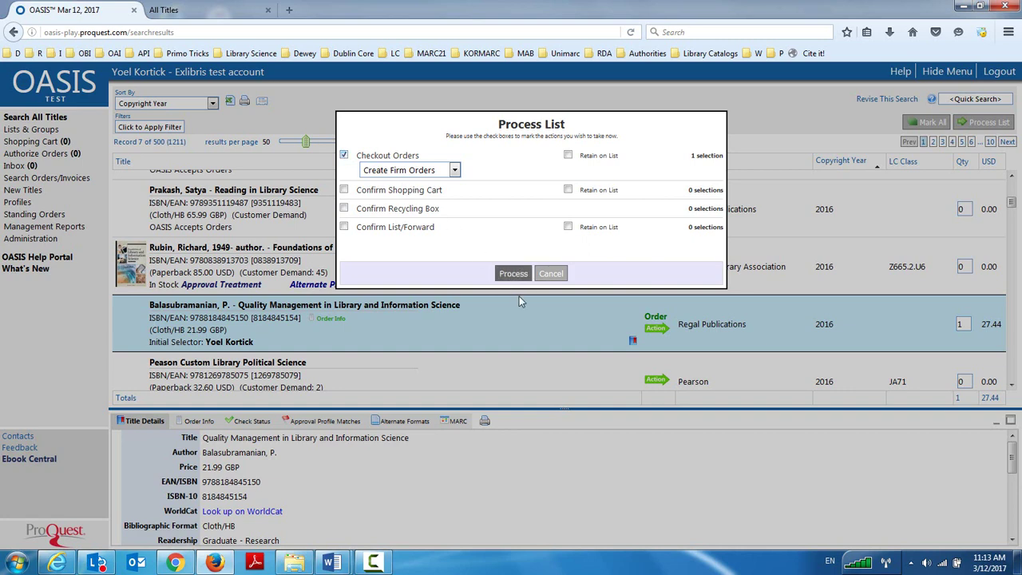
left_click(511, 275)
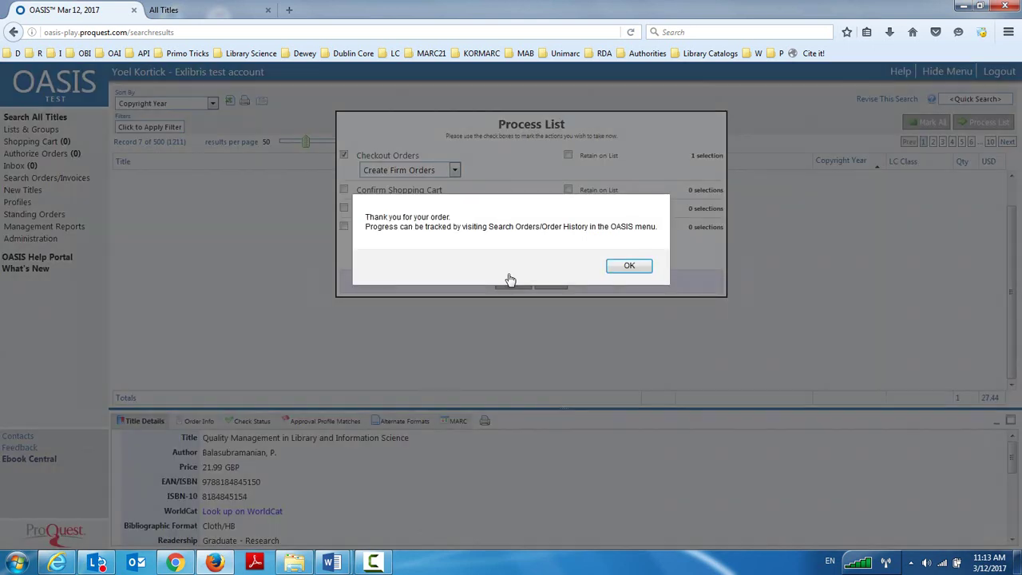
left_click(631, 271)
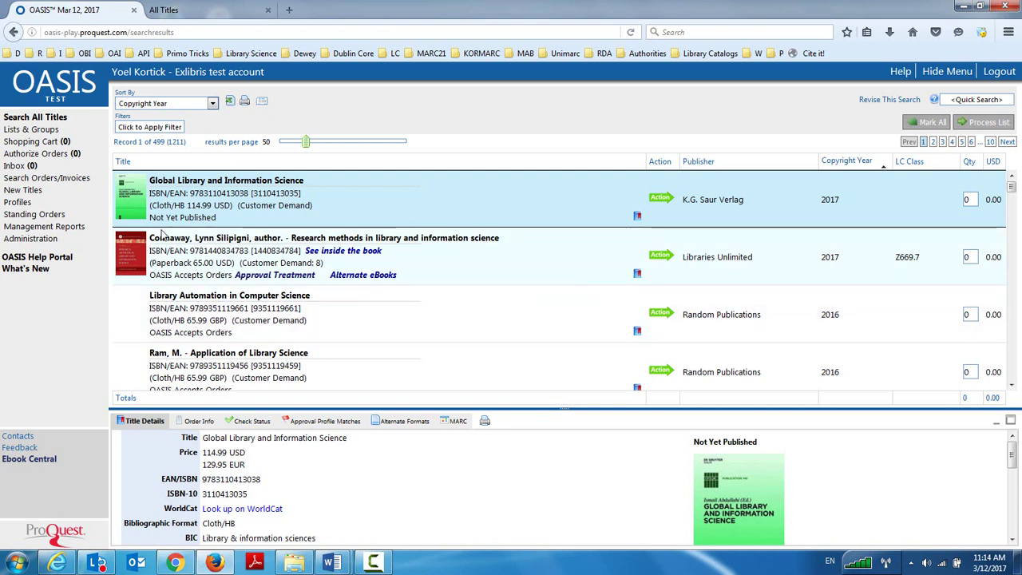
- Search the OASIS firm/approval orders for "library" in the title
left_click(63, 180)
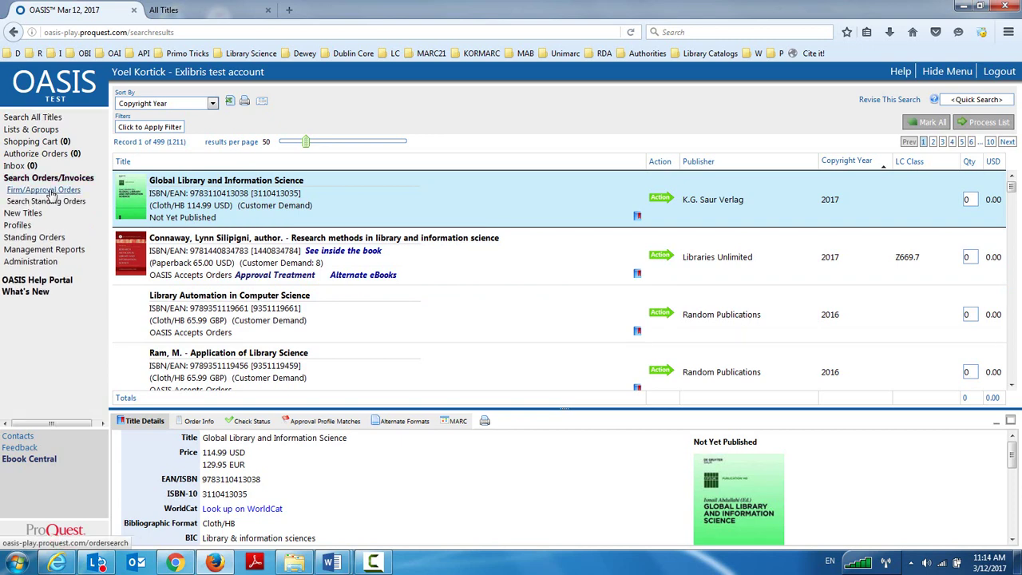
left_click(51, 193)
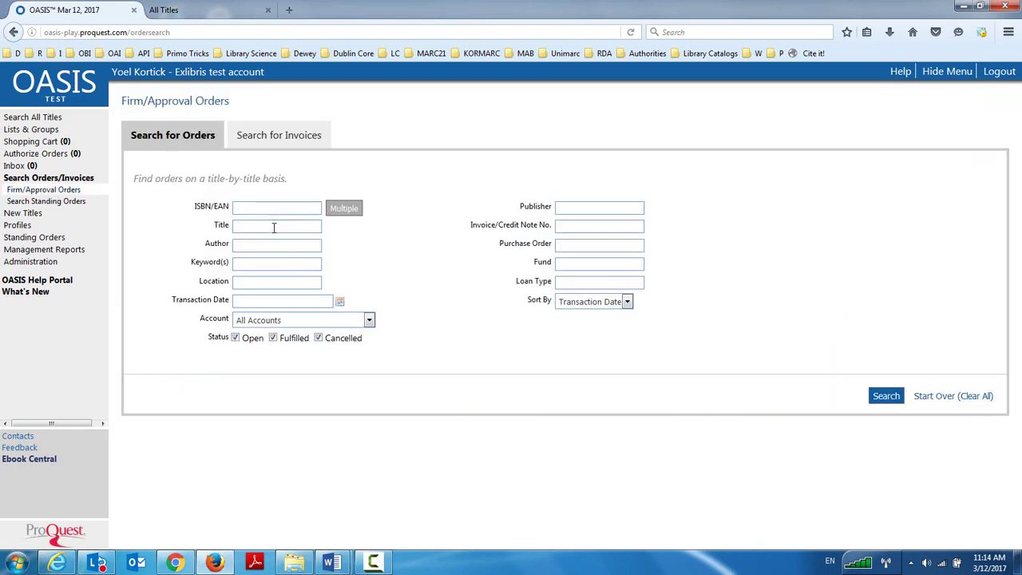
type("library")
left_click(895, 399)
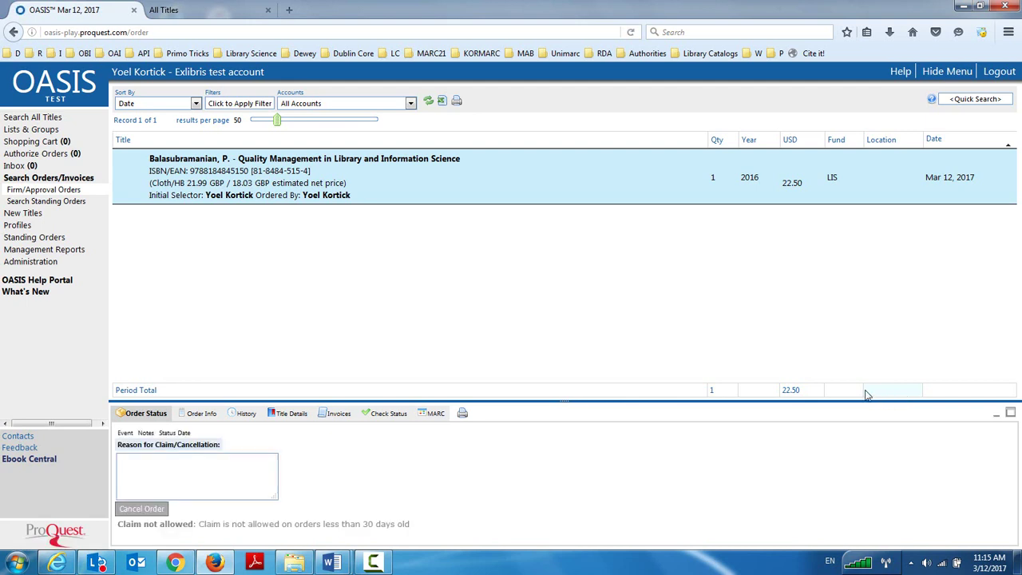
- Enlarge the order's detail area and examine its order info, title details and MARC record
left_click_drag(655, 402, 680, 311)
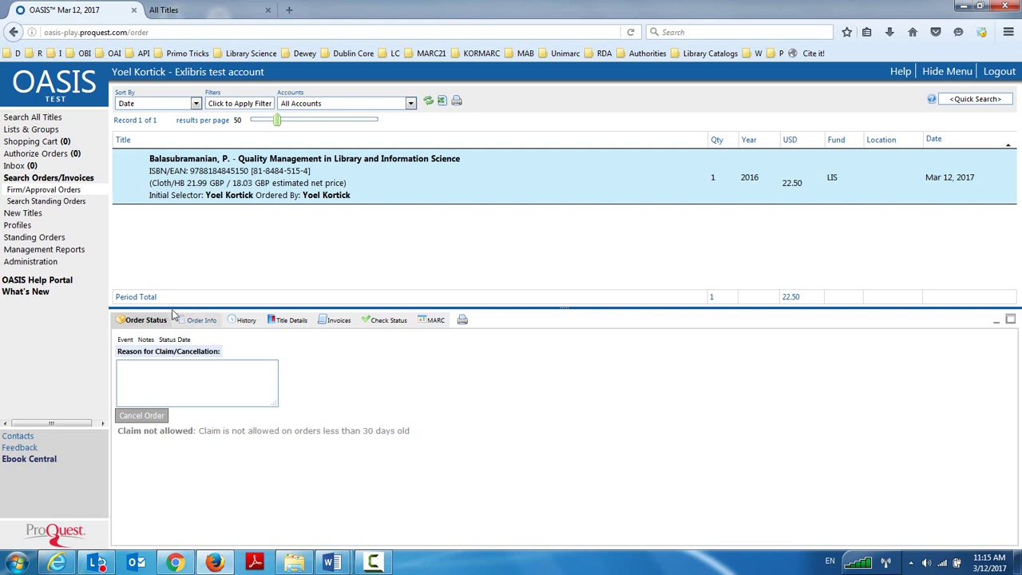
left_click(194, 321)
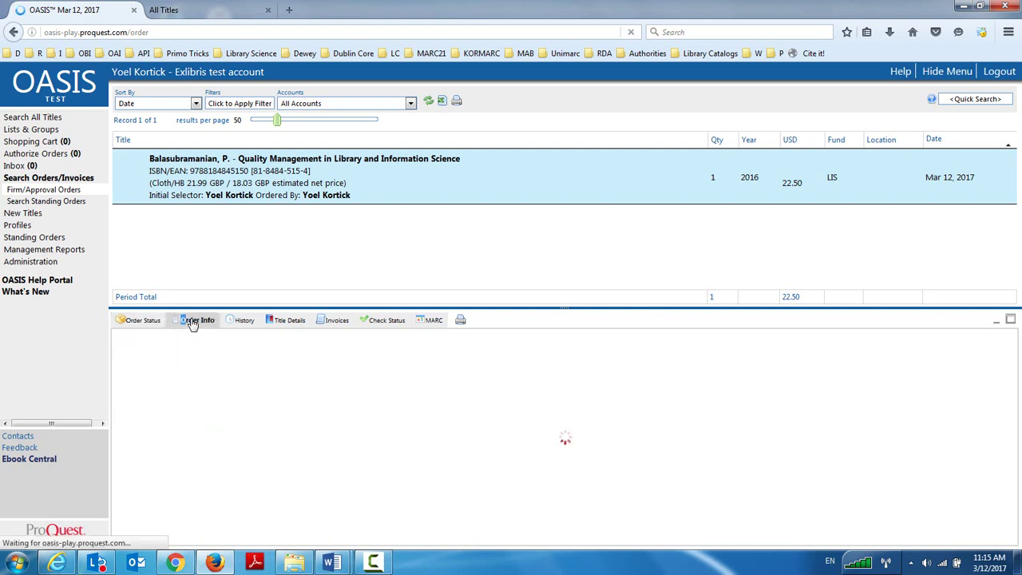
left_click(283, 323)
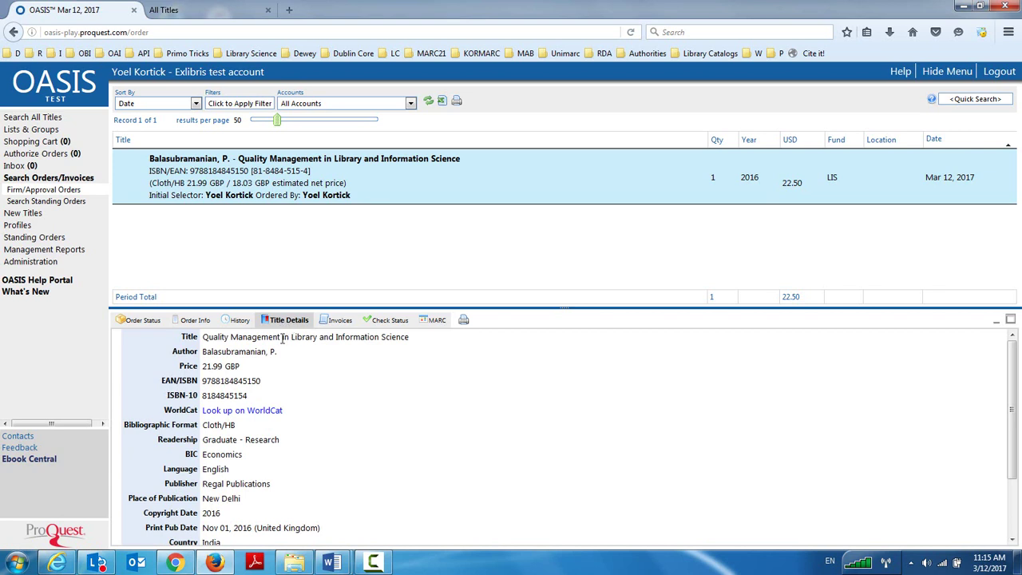
scroll(431, 432, "down", 1)
scroll(431, 432, "down", 1)
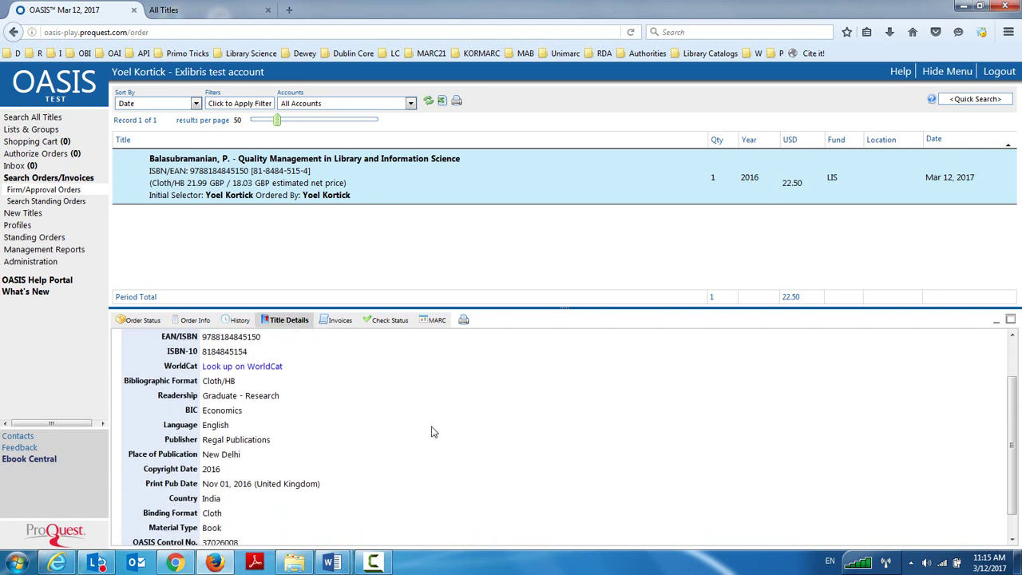
scroll(433, 434, "down", 1)
scroll(436, 438, "up", 2)
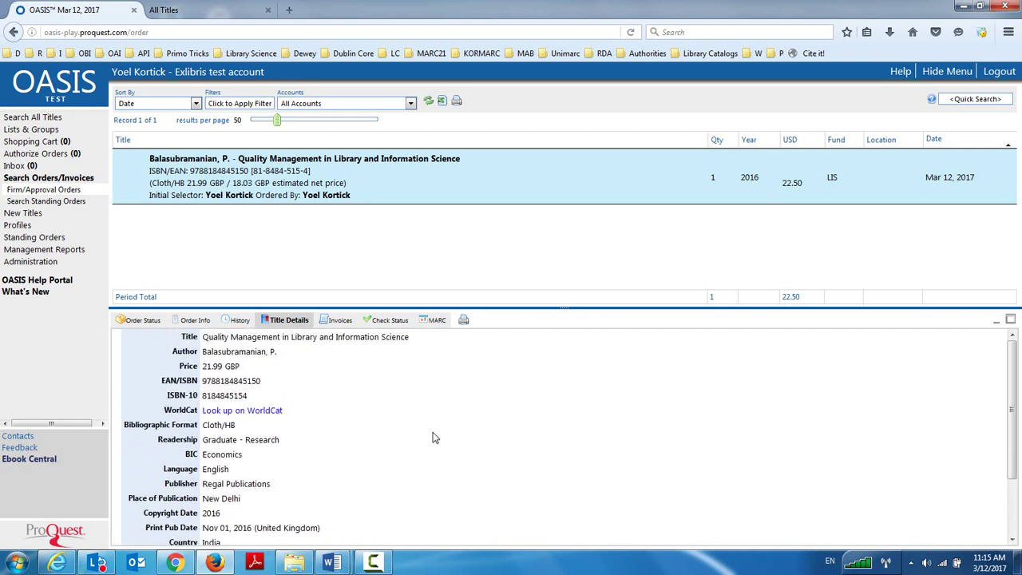
left_click(435, 320)
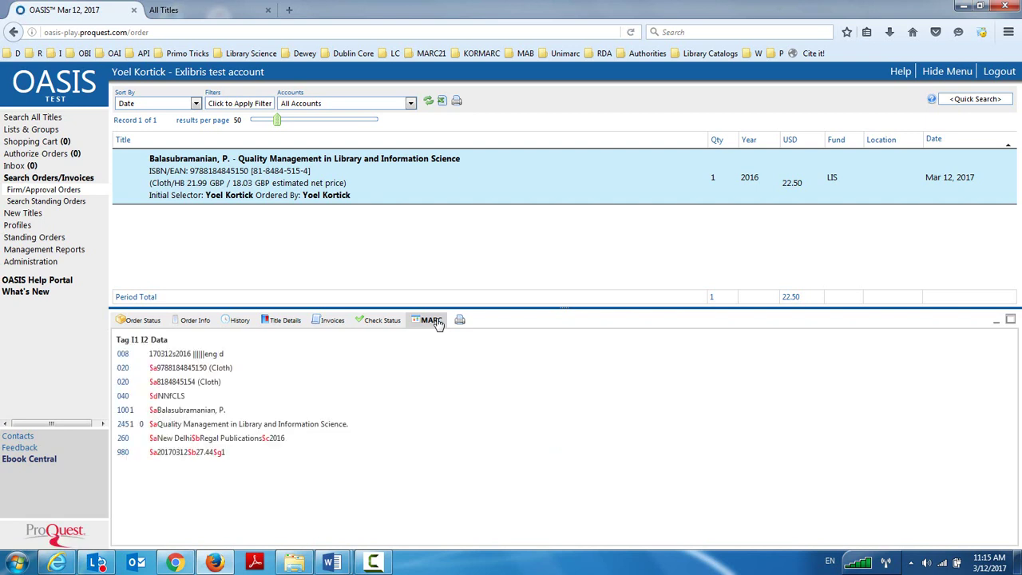
left_click(291, 320)
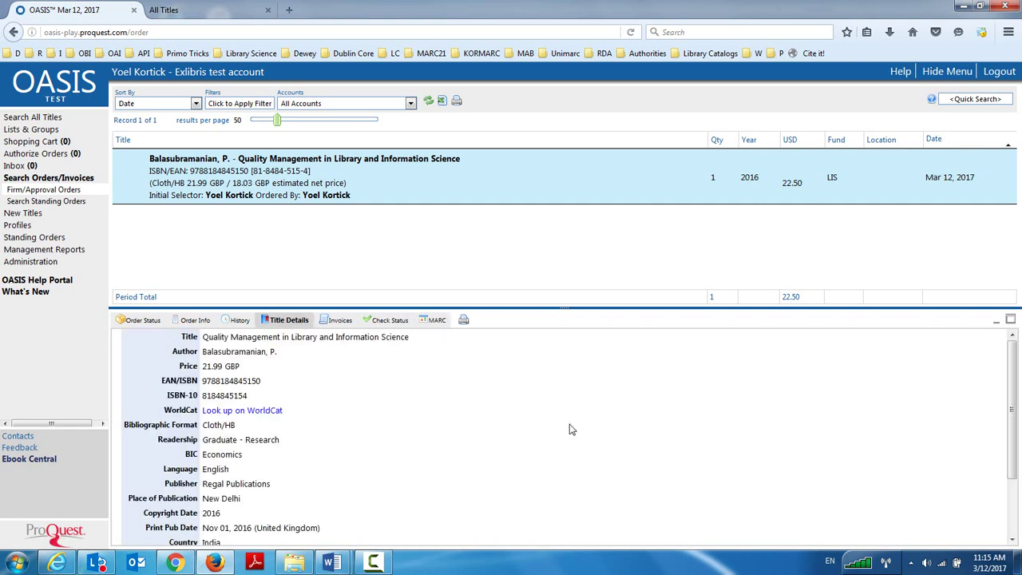
scroll(570, 428, "down", 4)
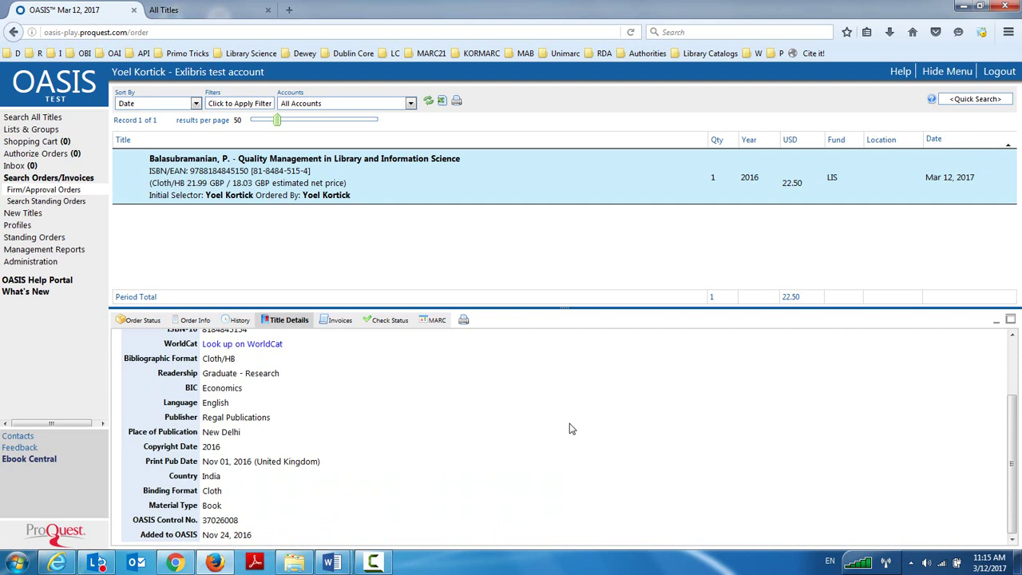
scroll(570, 428, "up", 3)
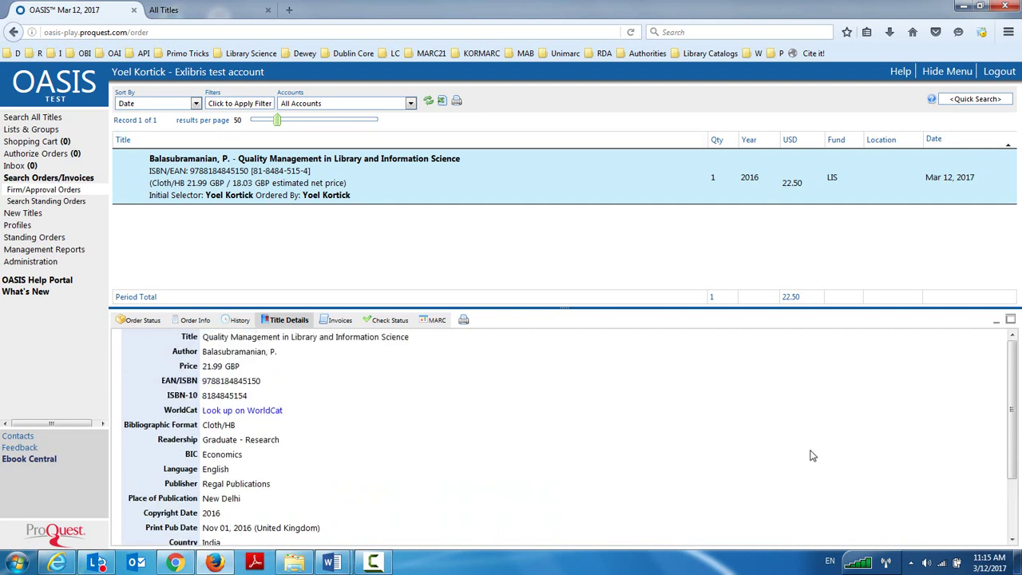
- Switch to Alma, rerun the title search for the ordered book and open the record's additional information
left_click(200, 11)
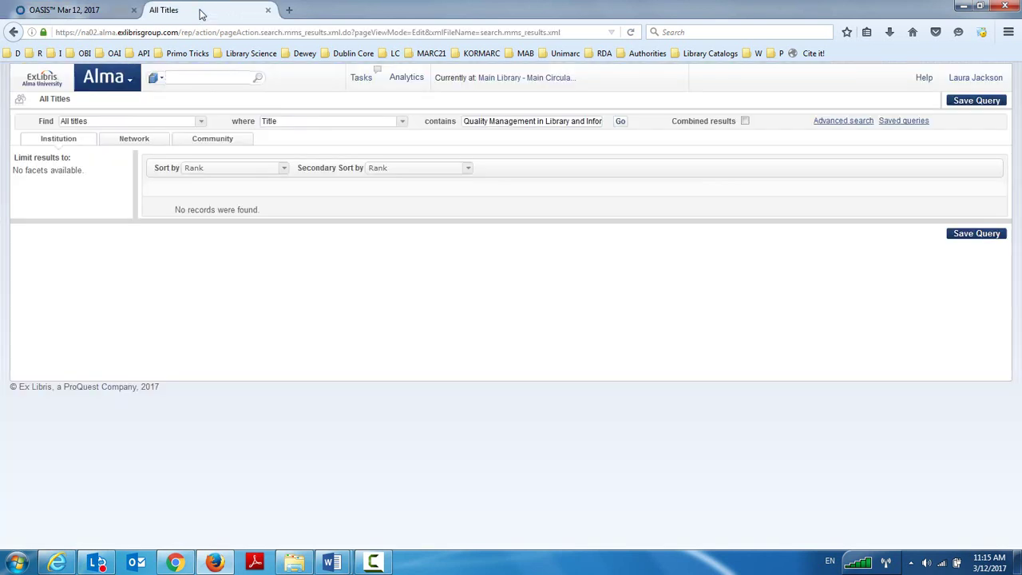
left_click(622, 122)
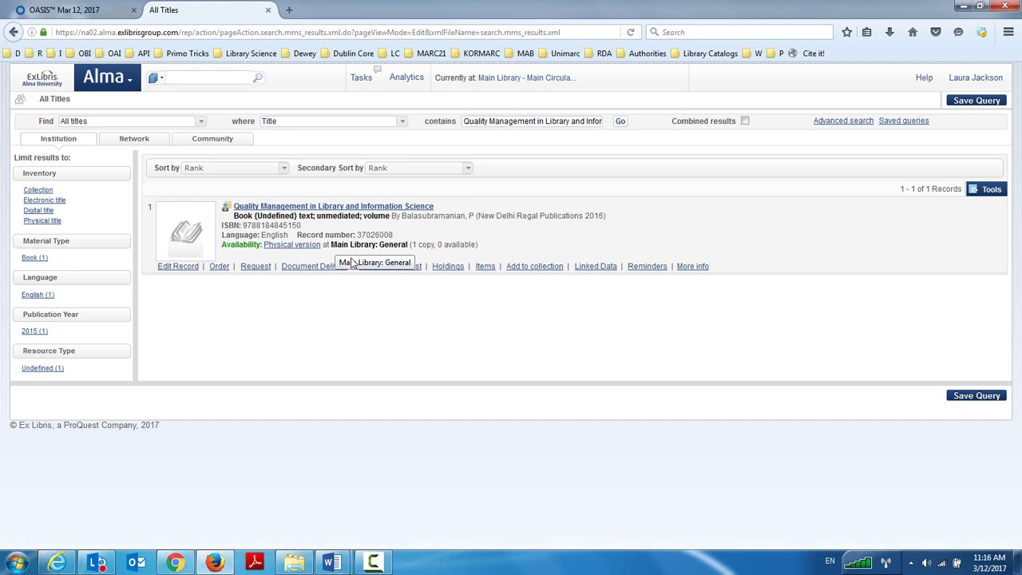
left_click(695, 270)
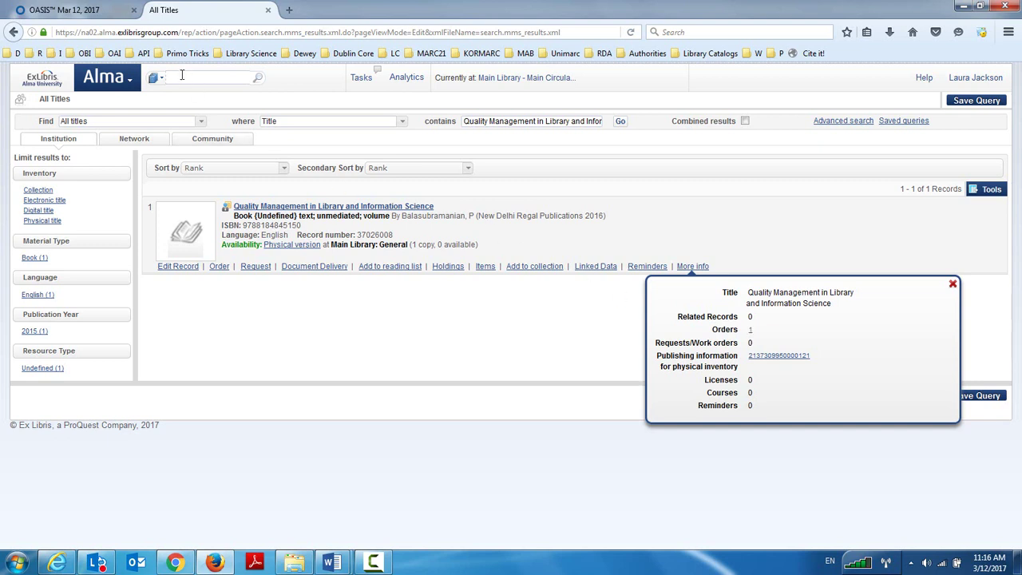
- Search Alma order lines for "Quality Management in Library and Information Science" and open the matching PO line for editing
left_click(162, 81)
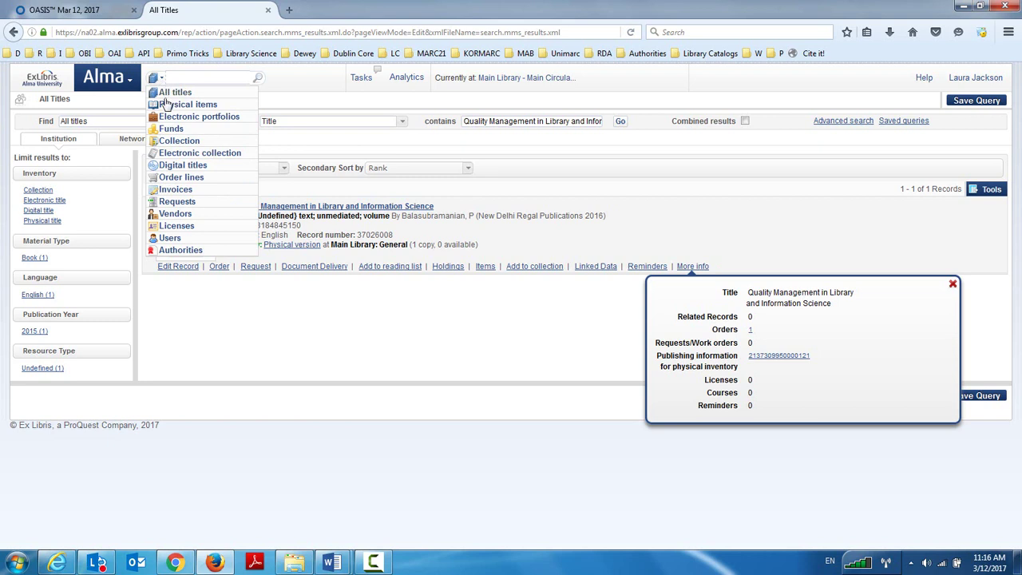
left_click(172, 179)
left_click(187, 77)
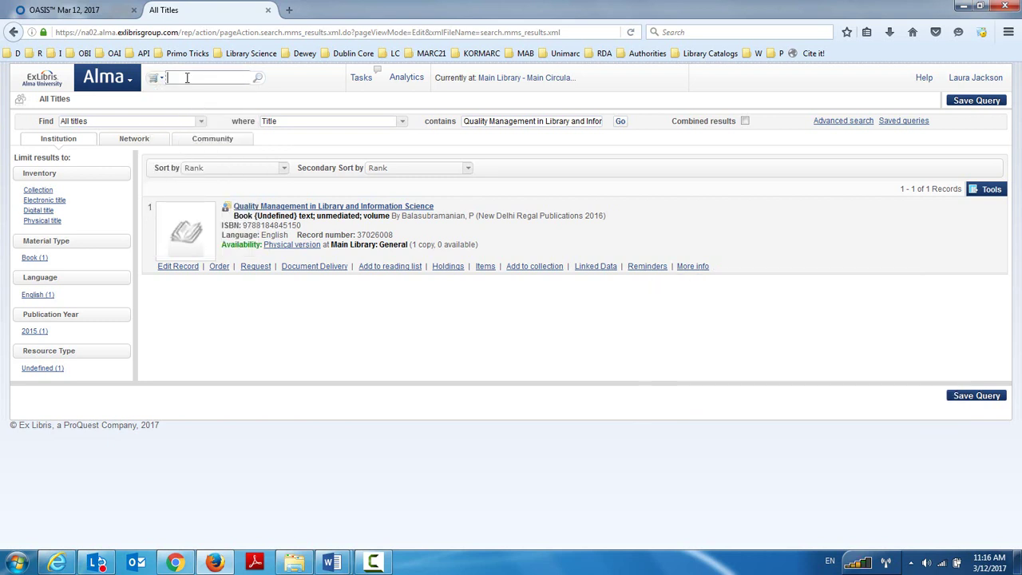
key("ctrl+v")
key("Return")
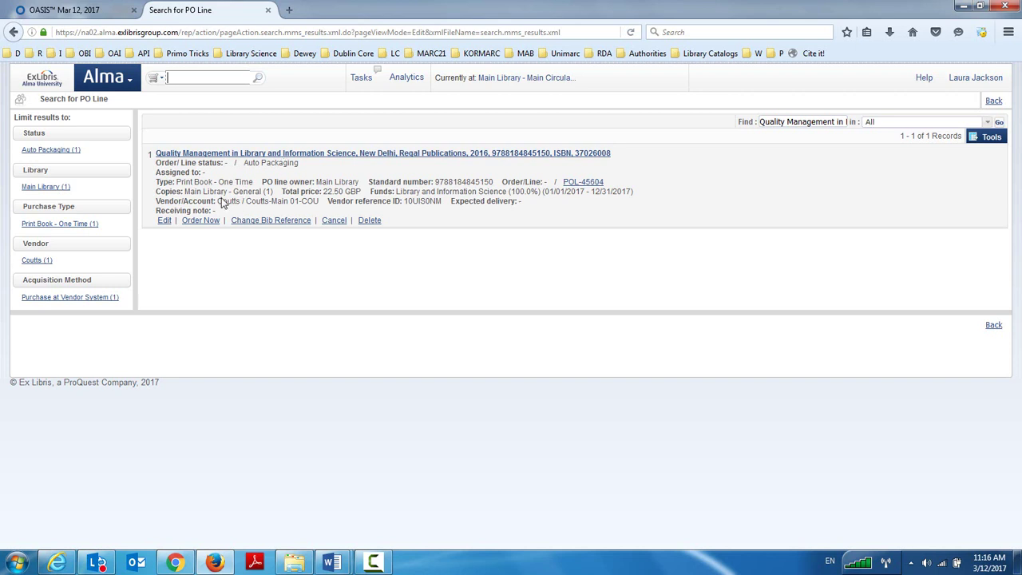
left_click_drag(219, 203, 240, 203)
left_click(165, 221)
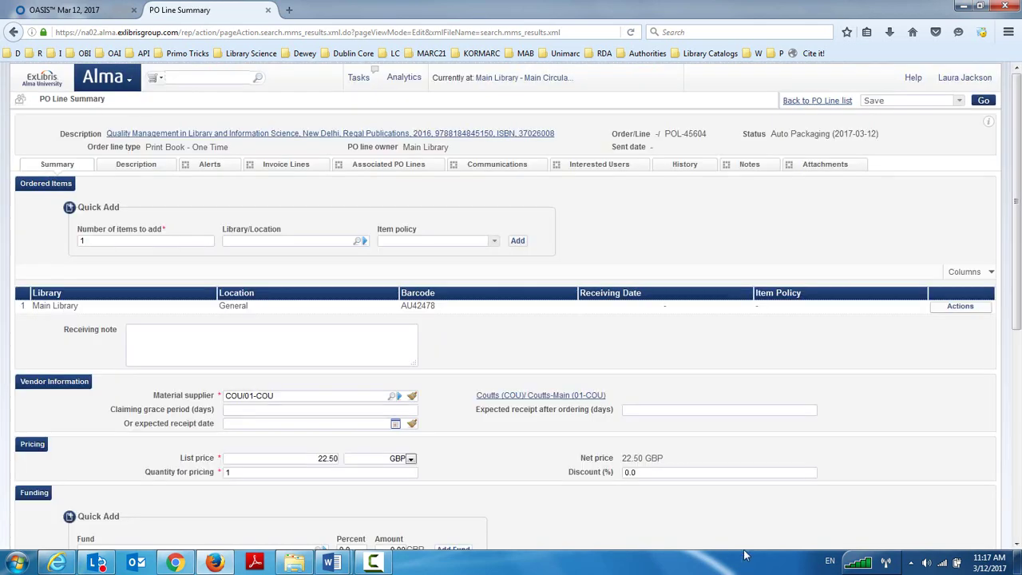
- Examine the PO line's vendor, pricing and funding details, including the Library and Information Science fund's transactions, and return to the PO line list
scroll(824, 425, "down", 3)
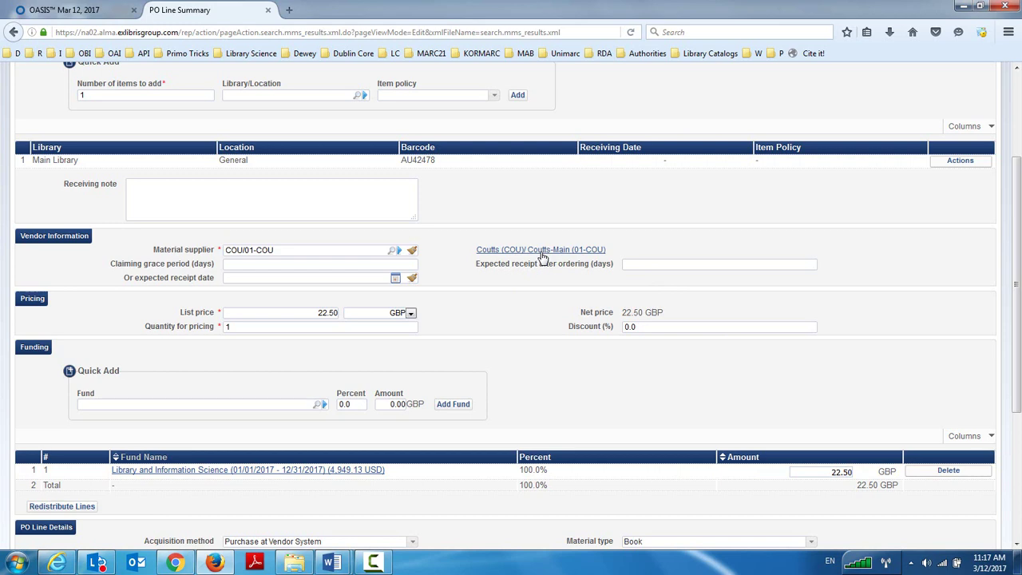
scroll(541, 256, "down", 3)
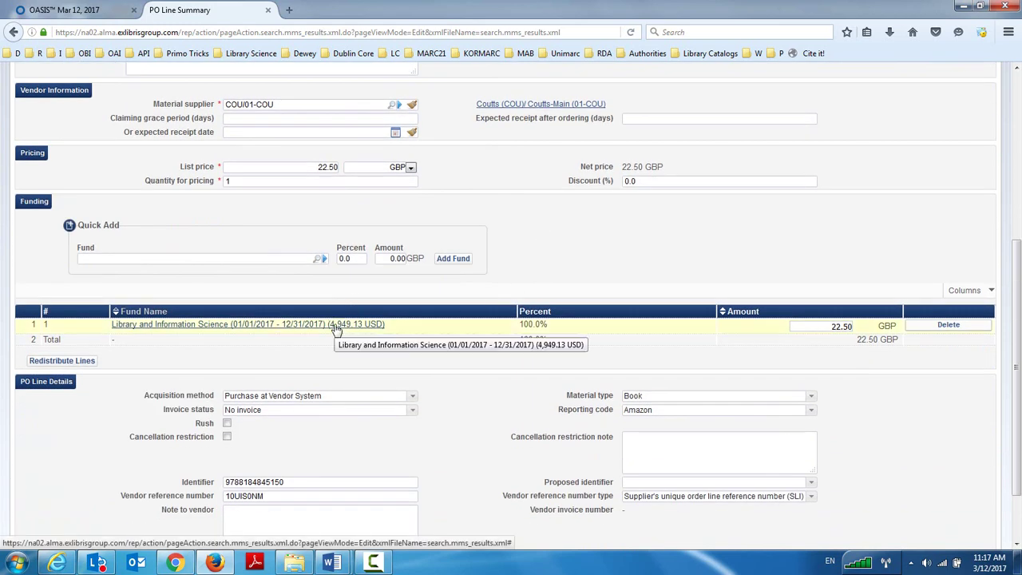
left_click(336, 324)
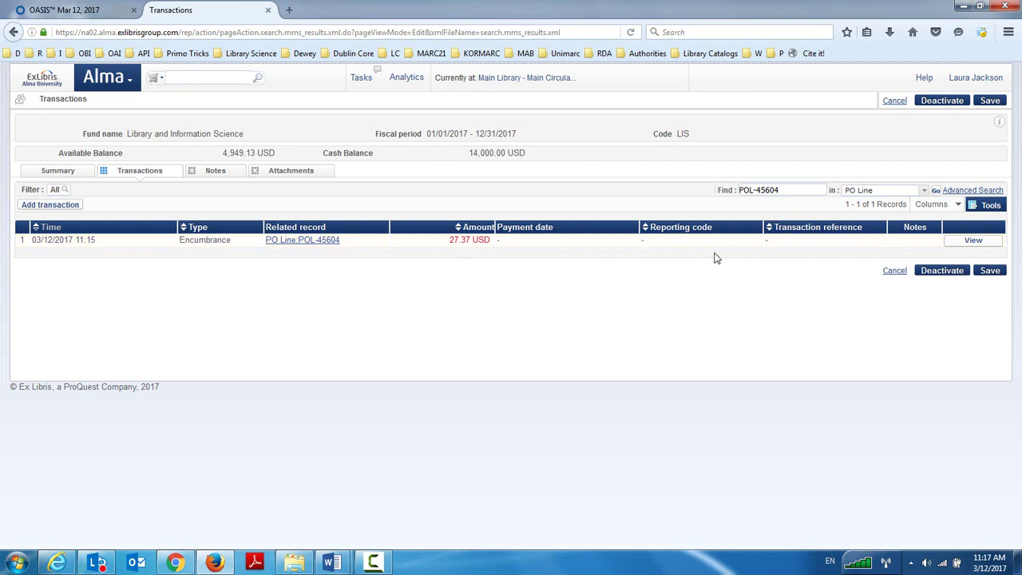
left_click(893, 272)
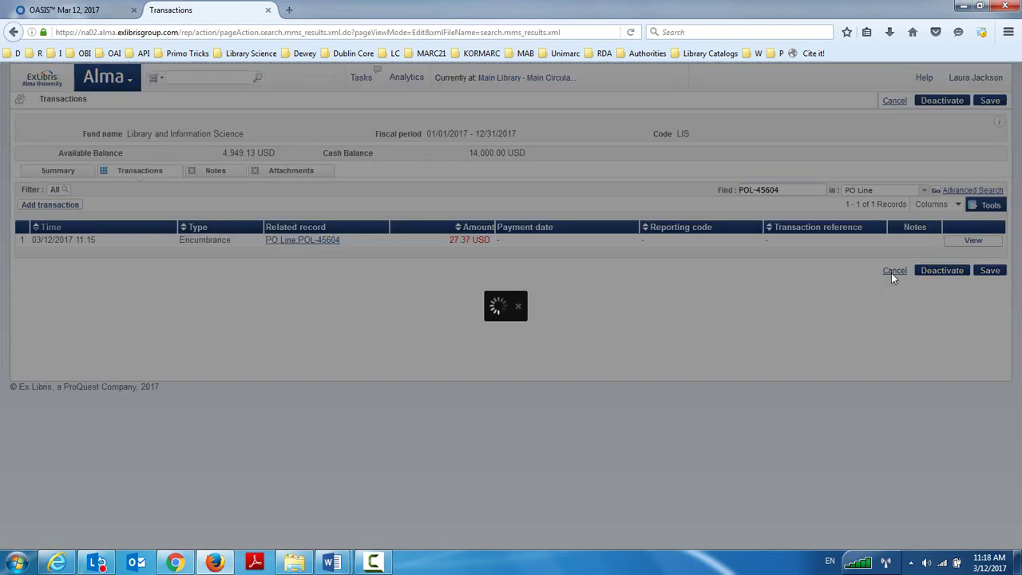
scroll(518, 189, "up", 5)
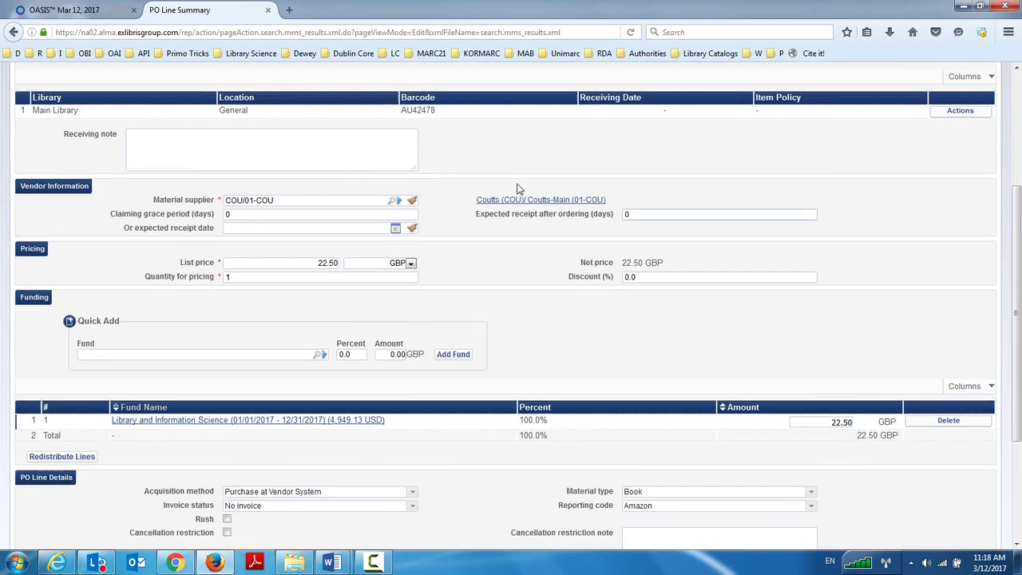
left_click(828, 100)
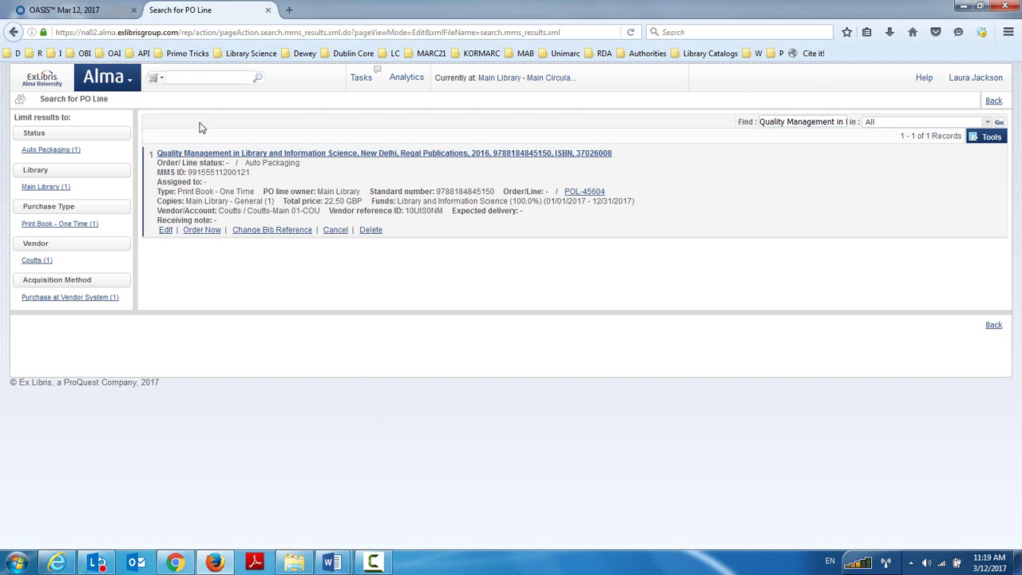
- Open the PO line's bibliographic record and examine its 336–338 fields, originating system and 005 timestamp
left_click(231, 156)
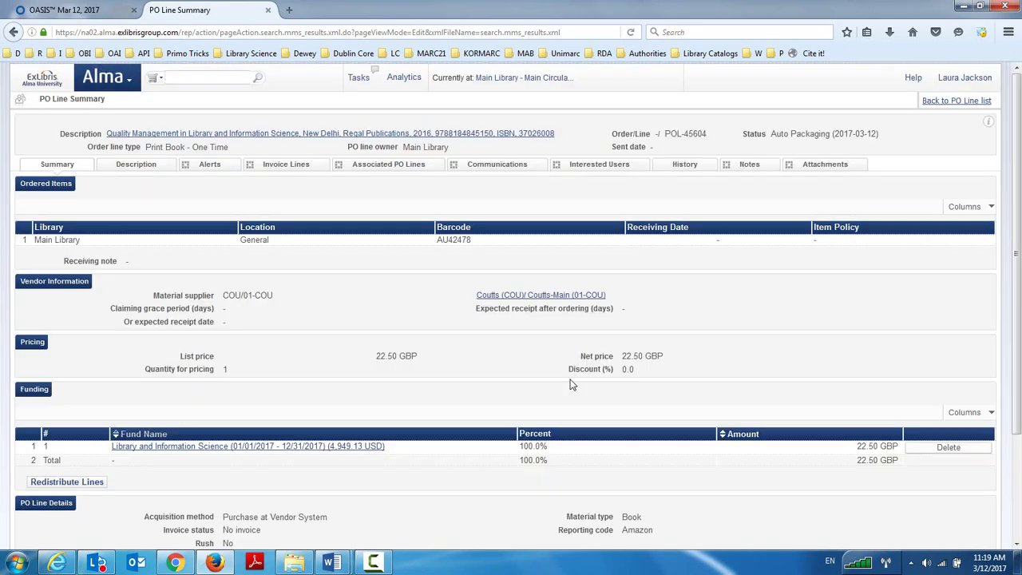
left_click(477, 138)
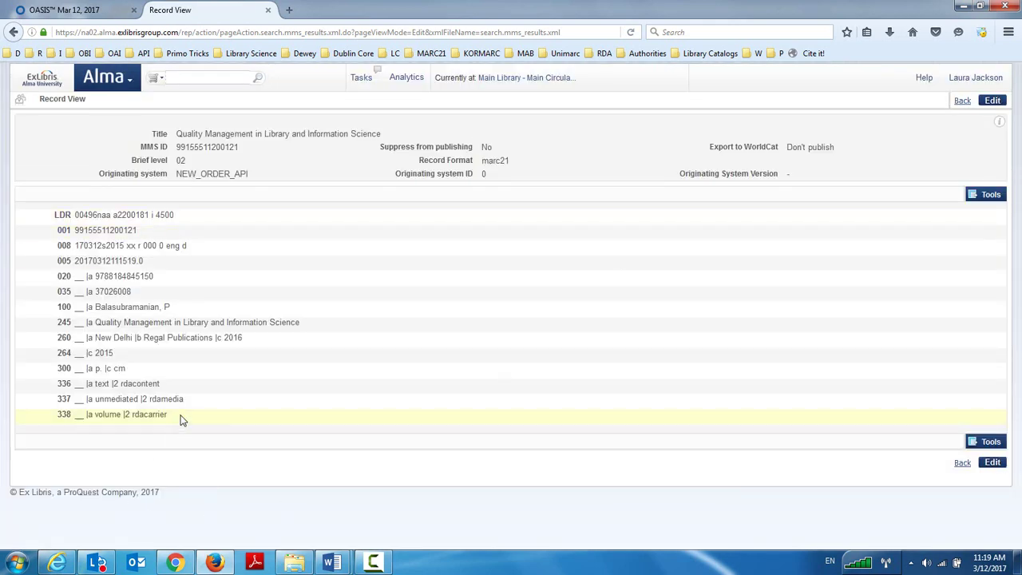
left_click_drag(183, 416, 63, 382)
left_click(324, 430)
left_click_drag(177, 171, 249, 181)
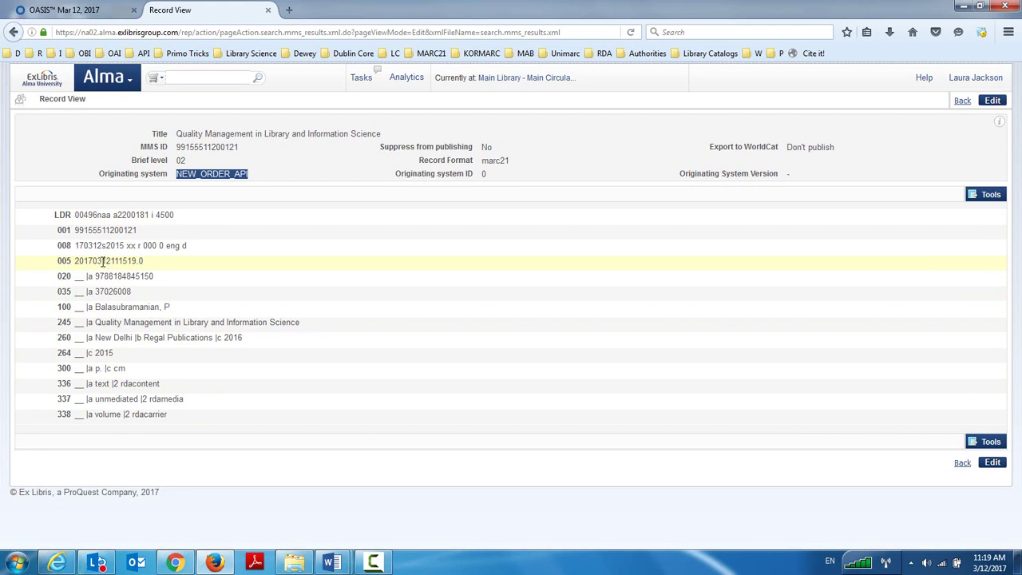
left_click_drag(101, 261, 130, 261)
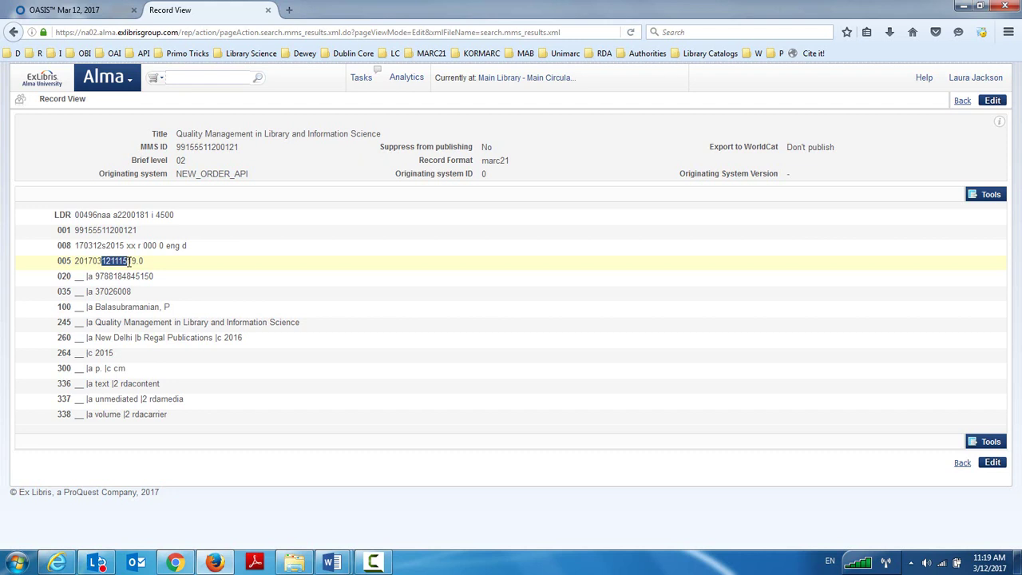